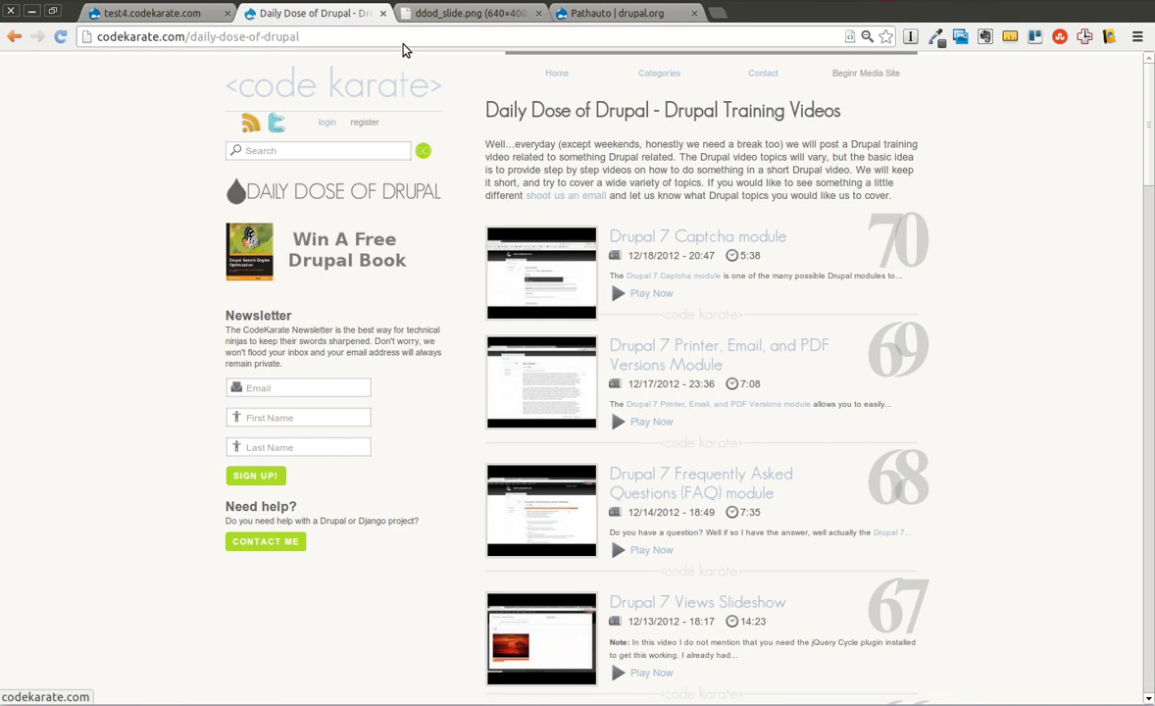
# - Look over the ddod_slide.png slide, the Daily Dose of Drupal page and the Pathauto project page on drupal.org
pyautogui.click(443, 16)
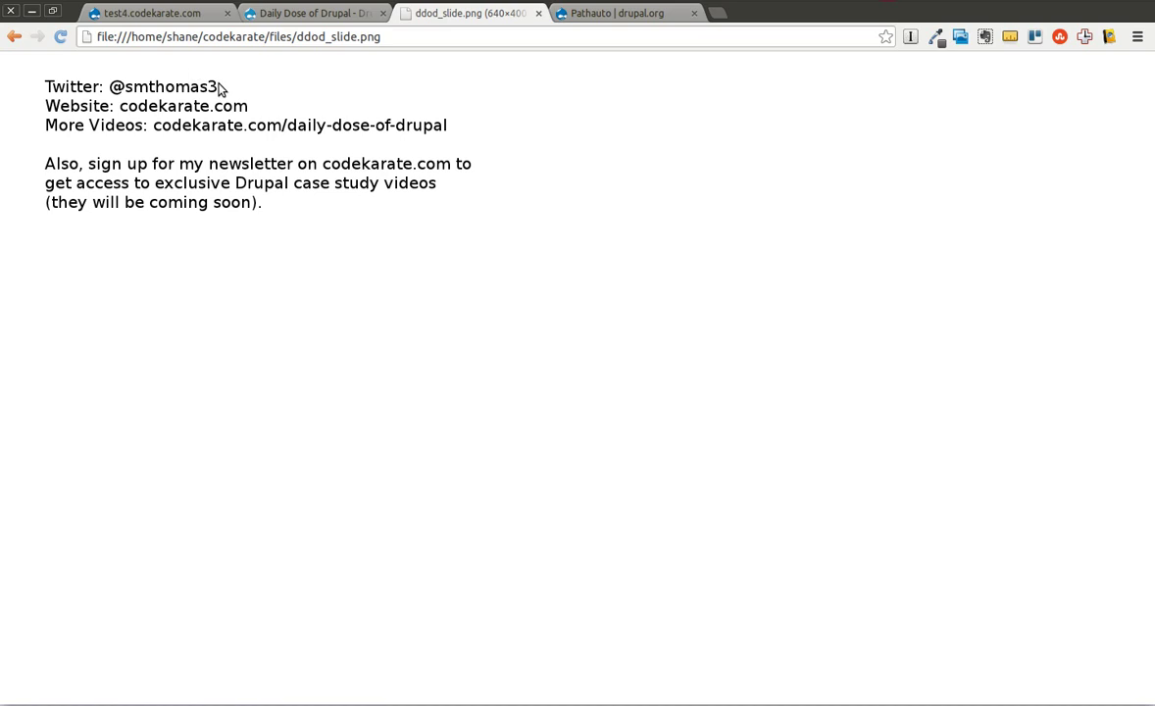
pyautogui.click(305, 13)
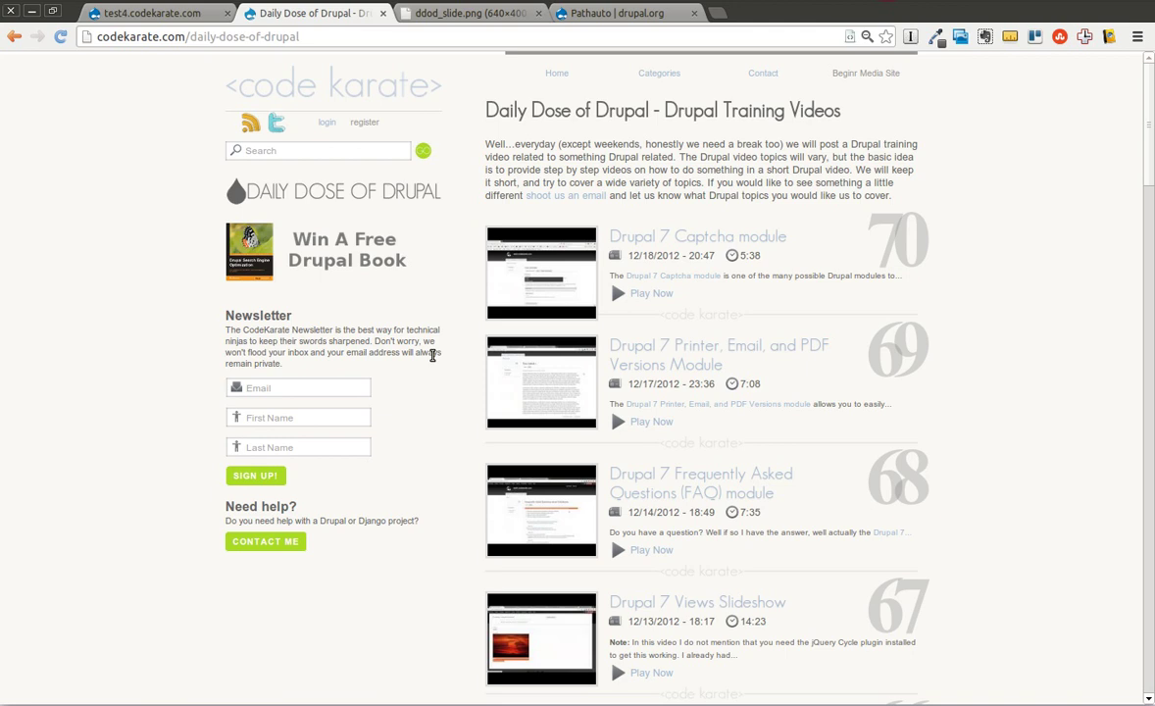
pyautogui.click(647, 17)
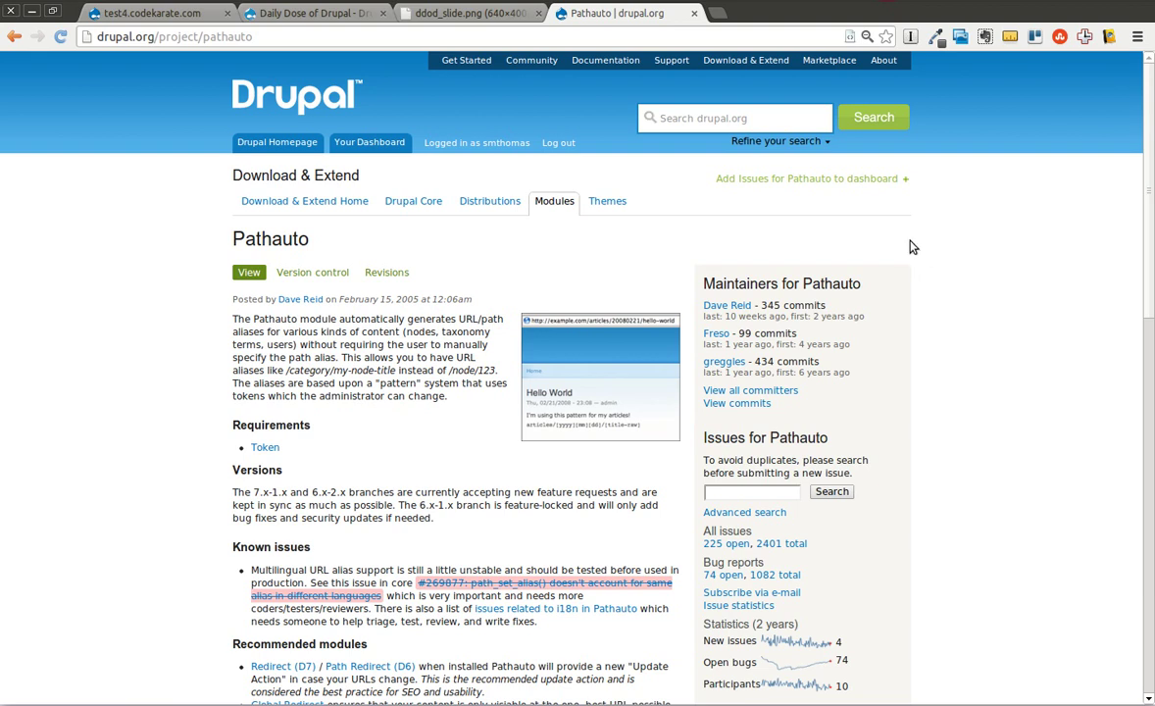
pyautogui.scroll(-7, 905, 239)
pyautogui.scroll(-1, 905, 239)
pyautogui.scroll(8, 905, 239)
# - Open the module list on test4.codekarate.com and filter it by "path"
pyautogui.click(175, 10)
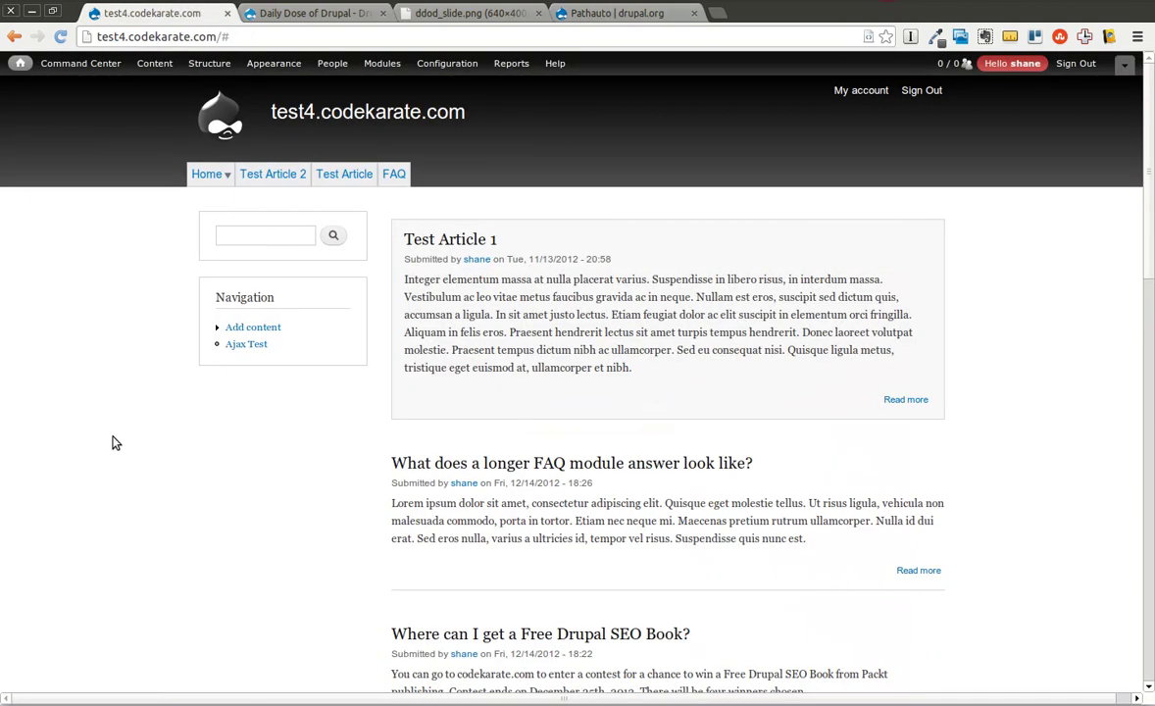
pyautogui.click(373, 67)
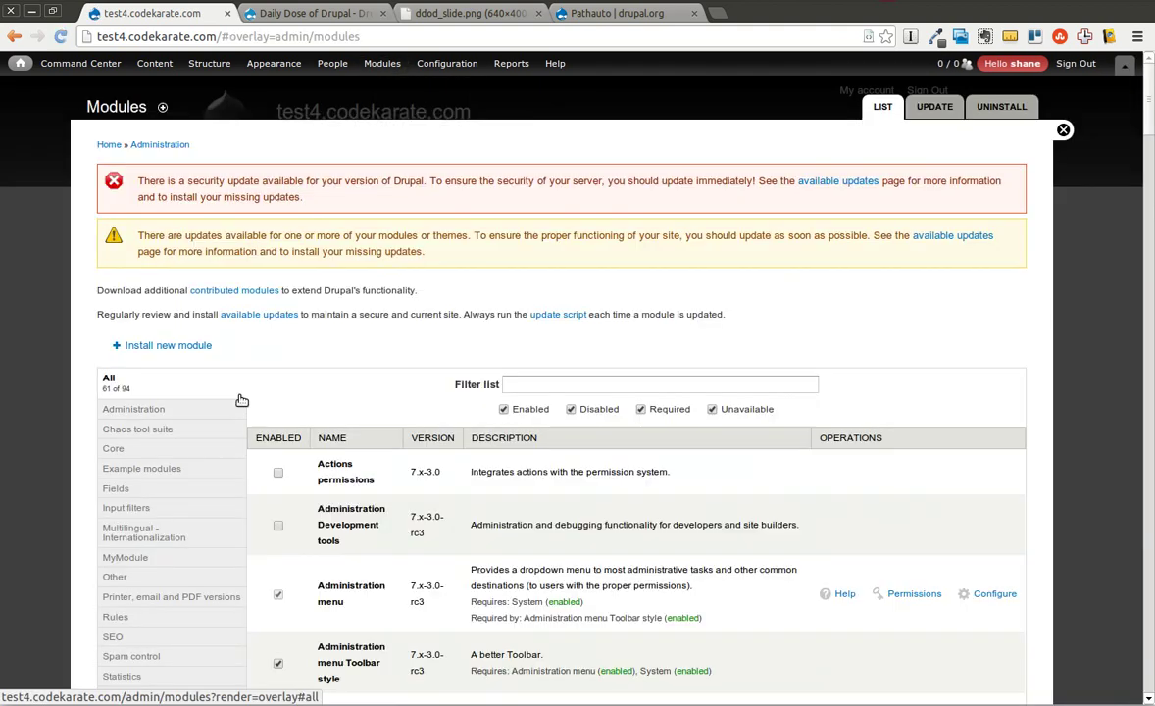
pyautogui.click(523, 385)
pyautogui.write('path')
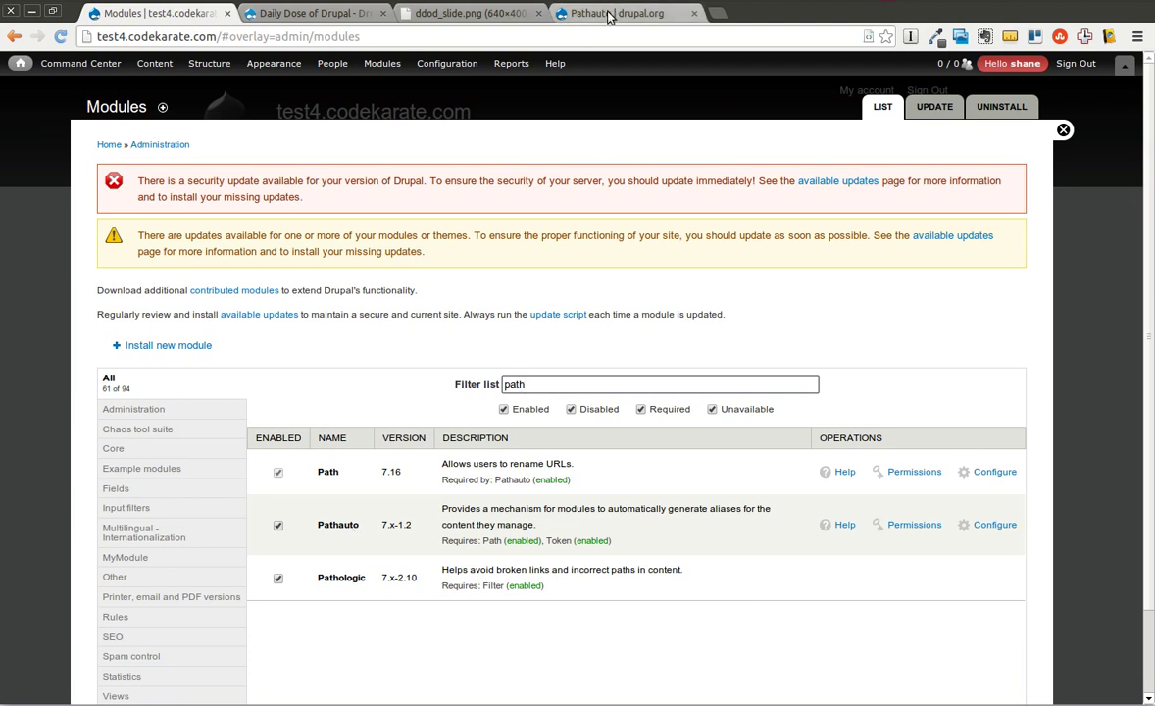
# - Check the Pathauto releases on its drupal.org project page and return to the site's module list
pyautogui.click(563, 14)
pyautogui.scroll(-6, 628, 646)
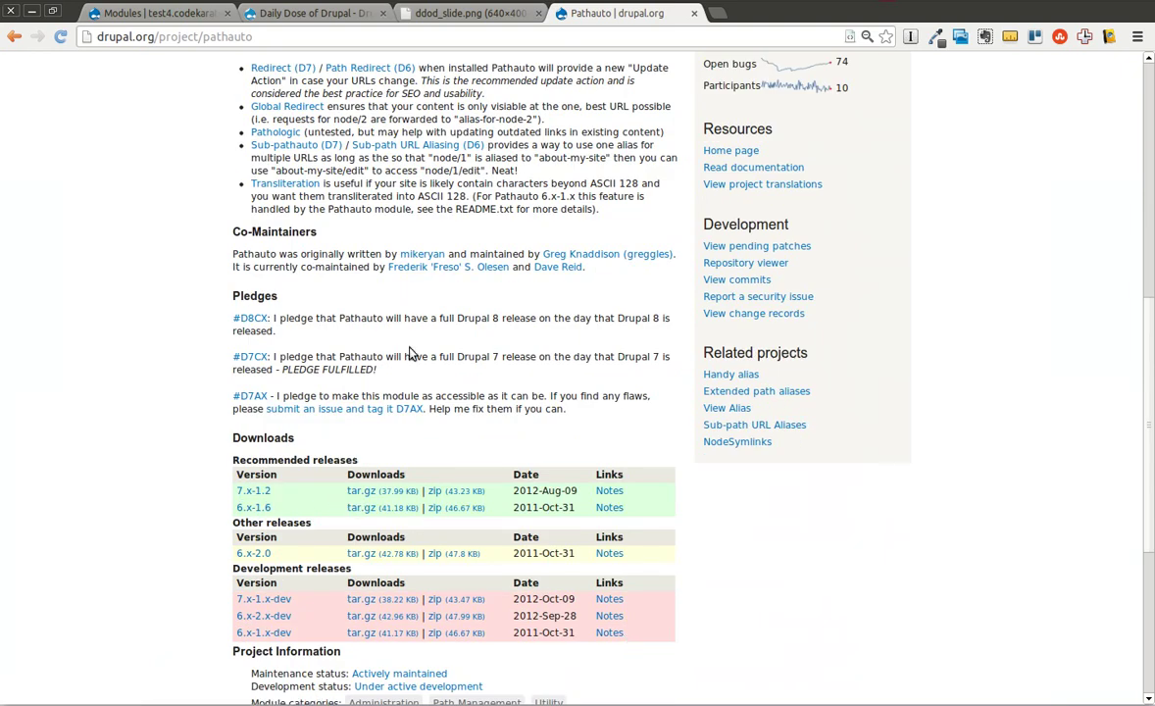
pyautogui.click(162, 14)
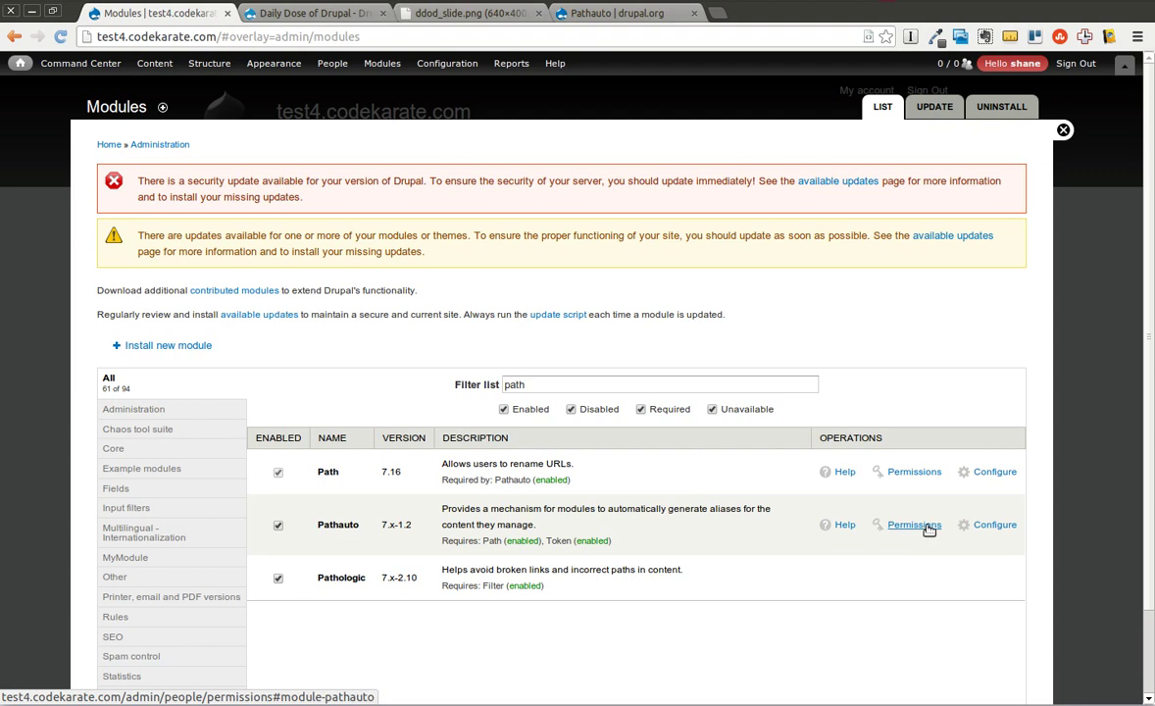
# - Open the Pathauto module's configuration and show the list of existing URL aliases
pyautogui.click(986, 530)
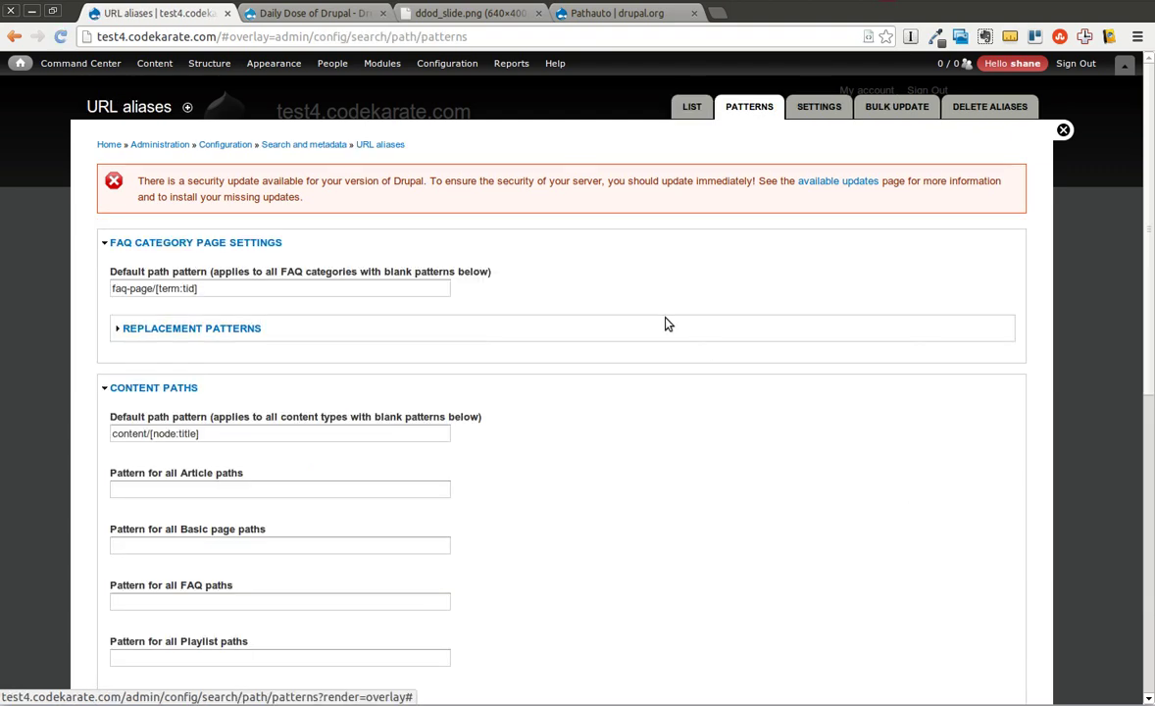
pyautogui.click(693, 110)
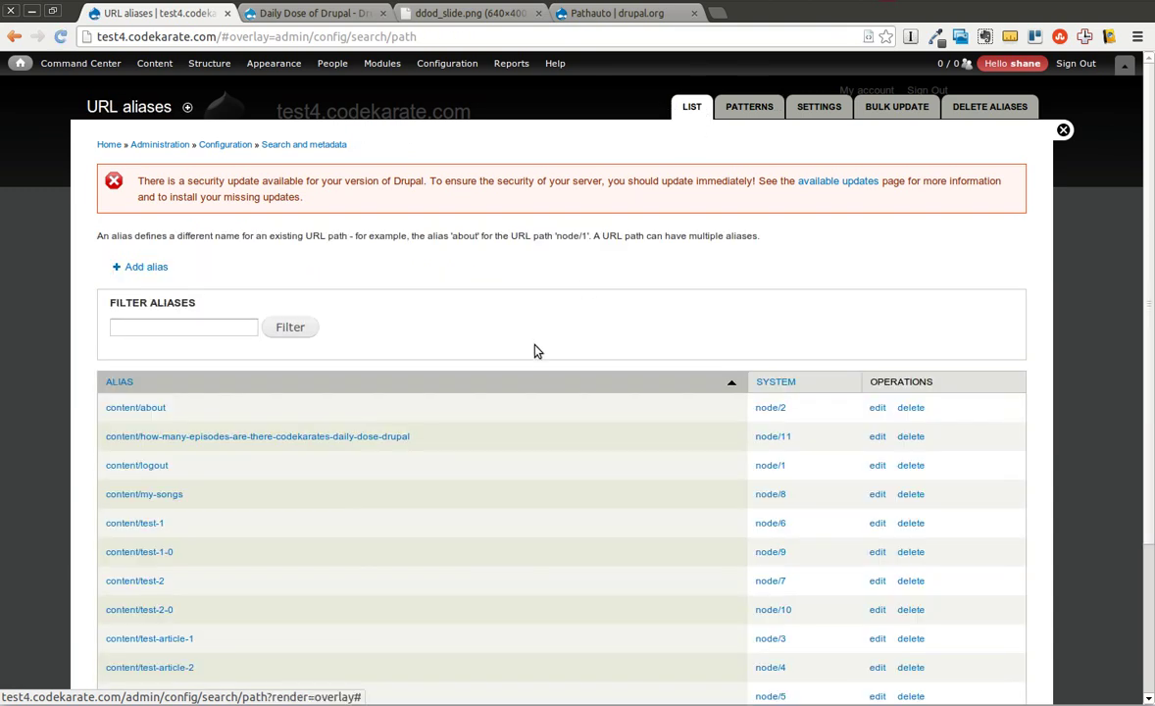
pyautogui.scroll(-3, 534, 390)
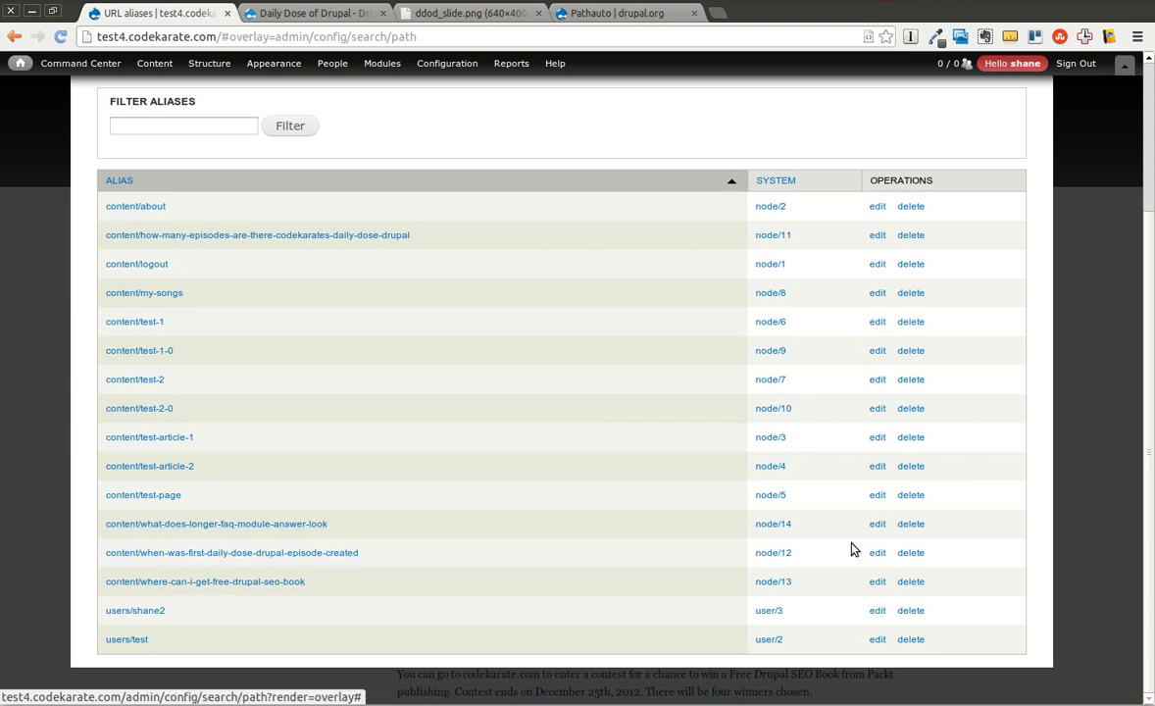
# - Change the path alias of node/14 to content/longerfaqanswer and save it
pyautogui.click(878, 526)
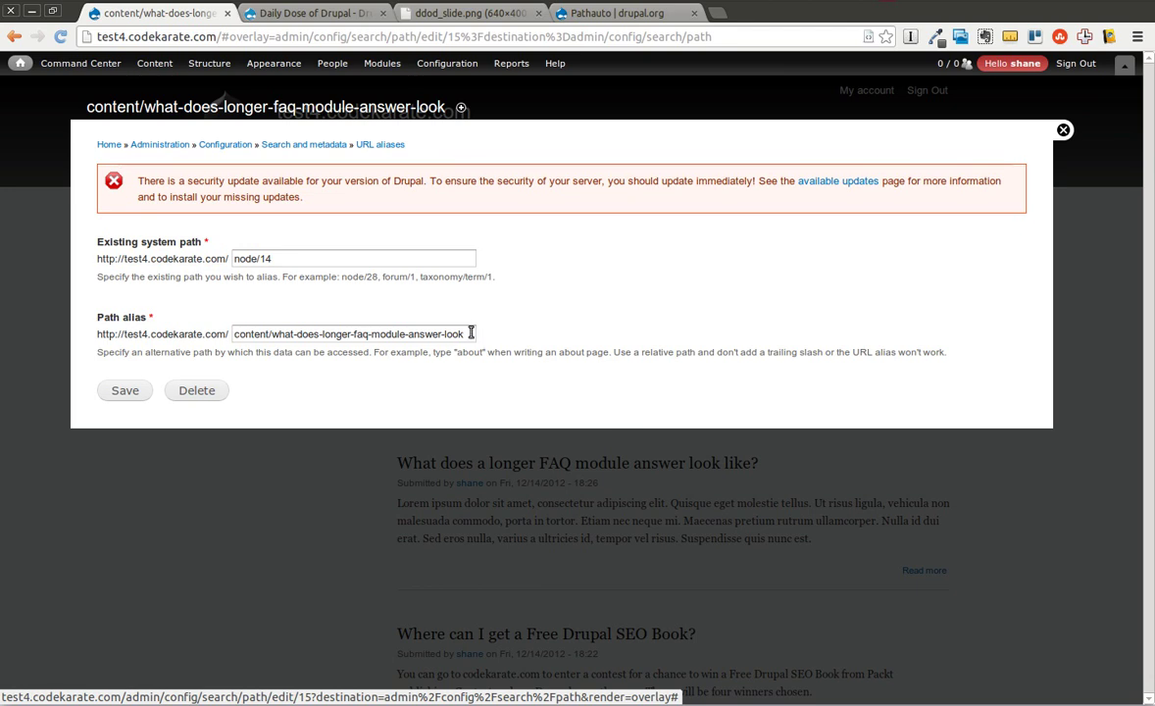
pyautogui.moveTo(471, 334); pyautogui.dragTo(276, 334)
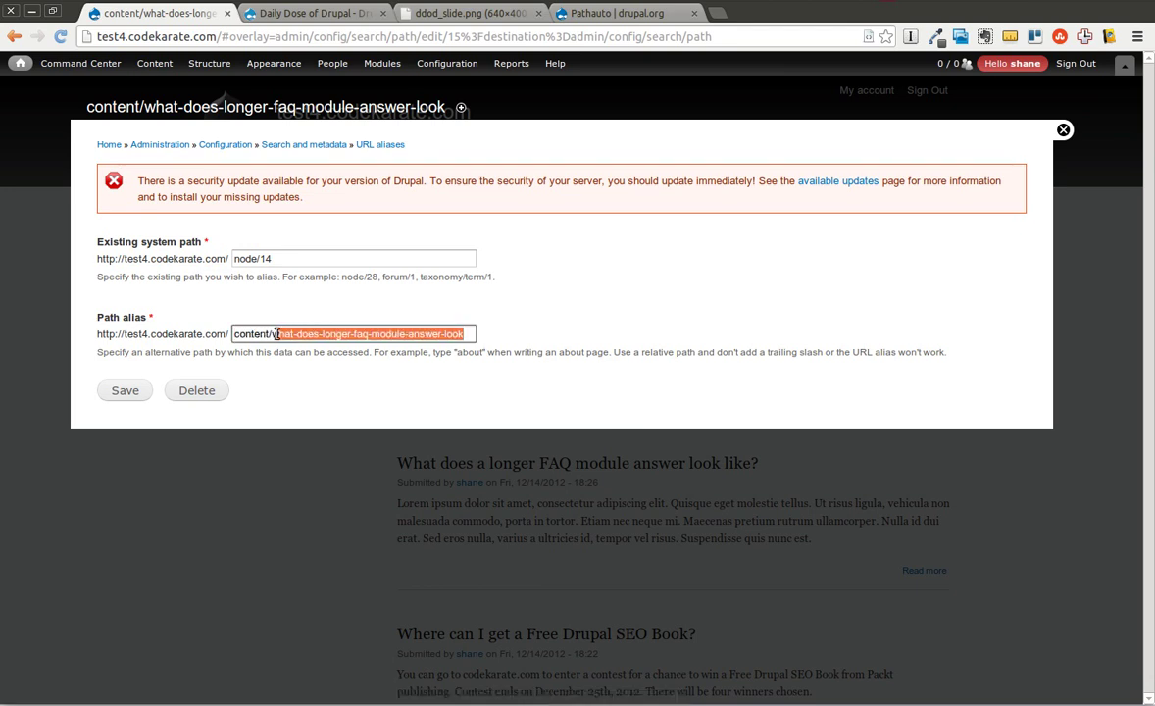
pyautogui.write('longerfaqanswer')
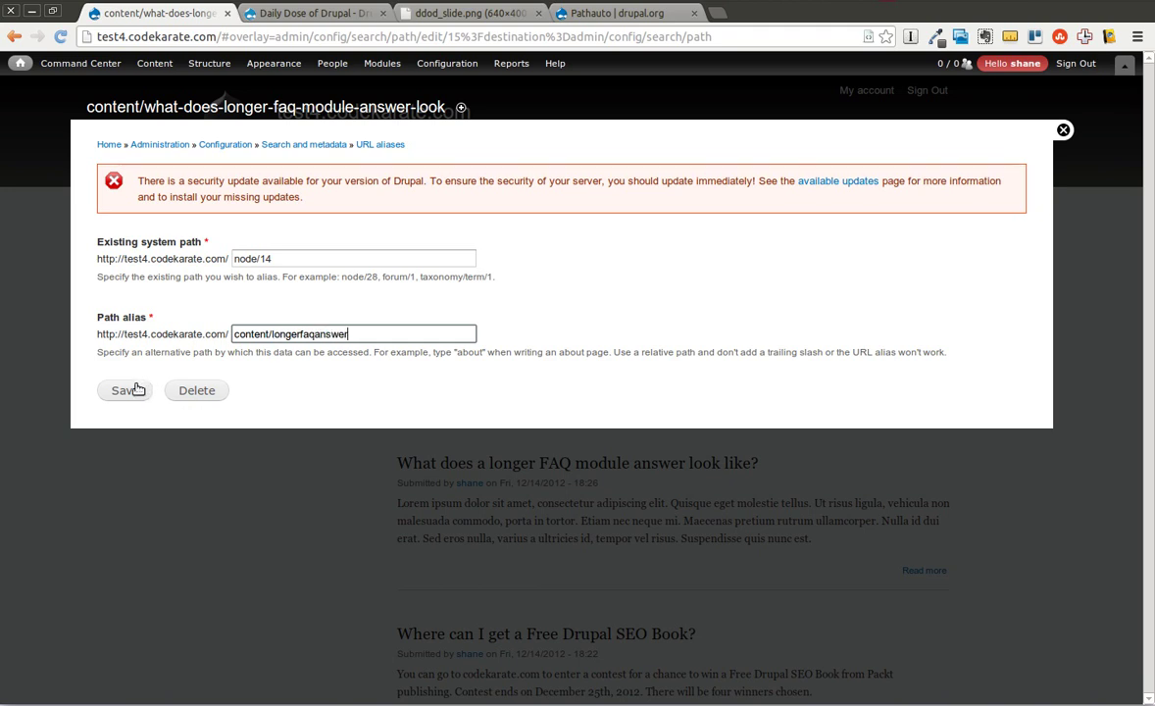
pyautogui.click(126, 390)
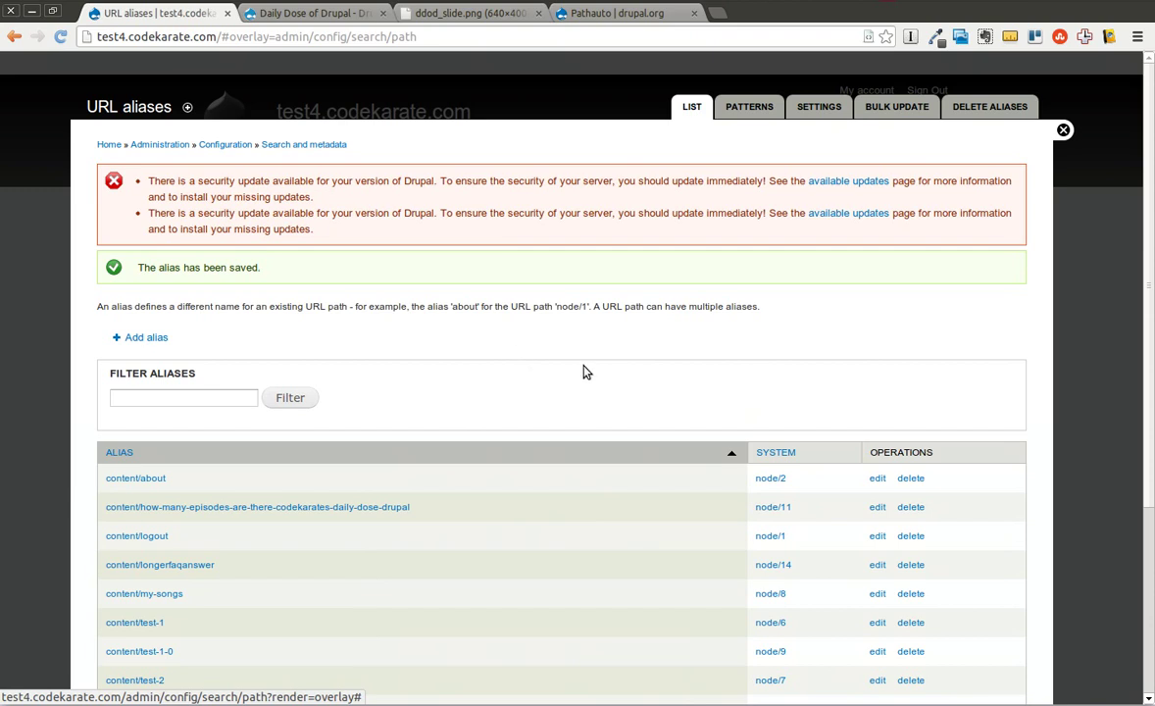
# - Review the URL alias list, including the edited node/14 alias
pyautogui.scroll(-5, 611, 378)
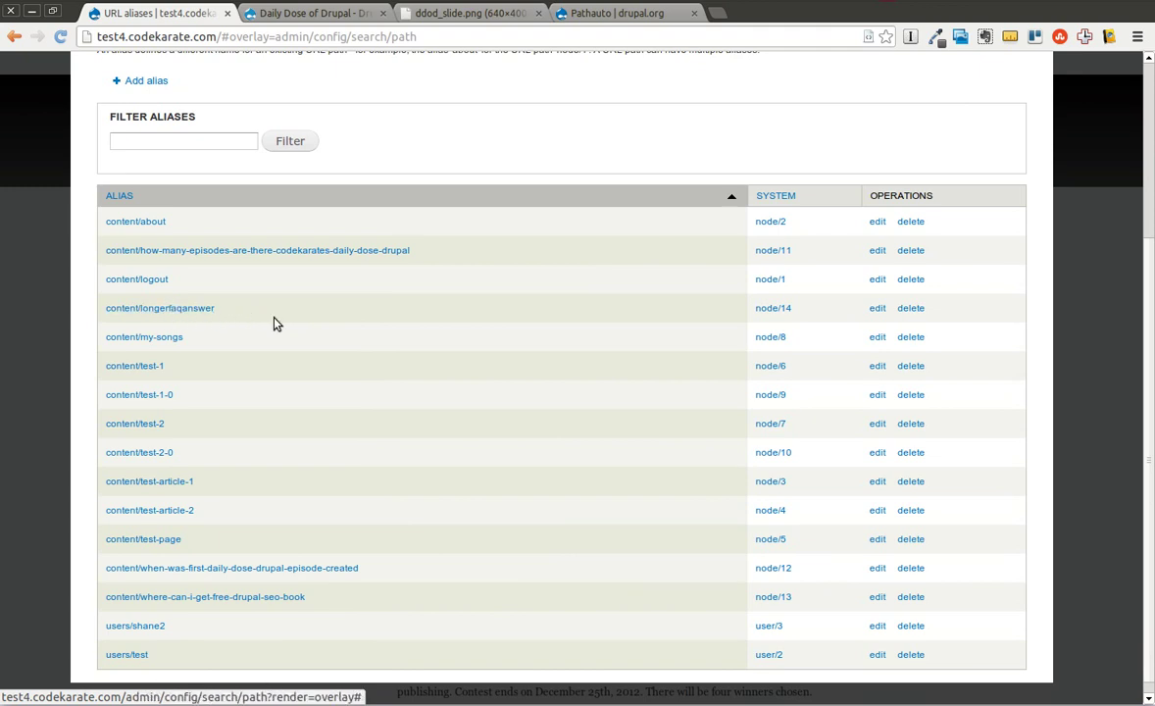
pyautogui.scroll(5, 363, 316)
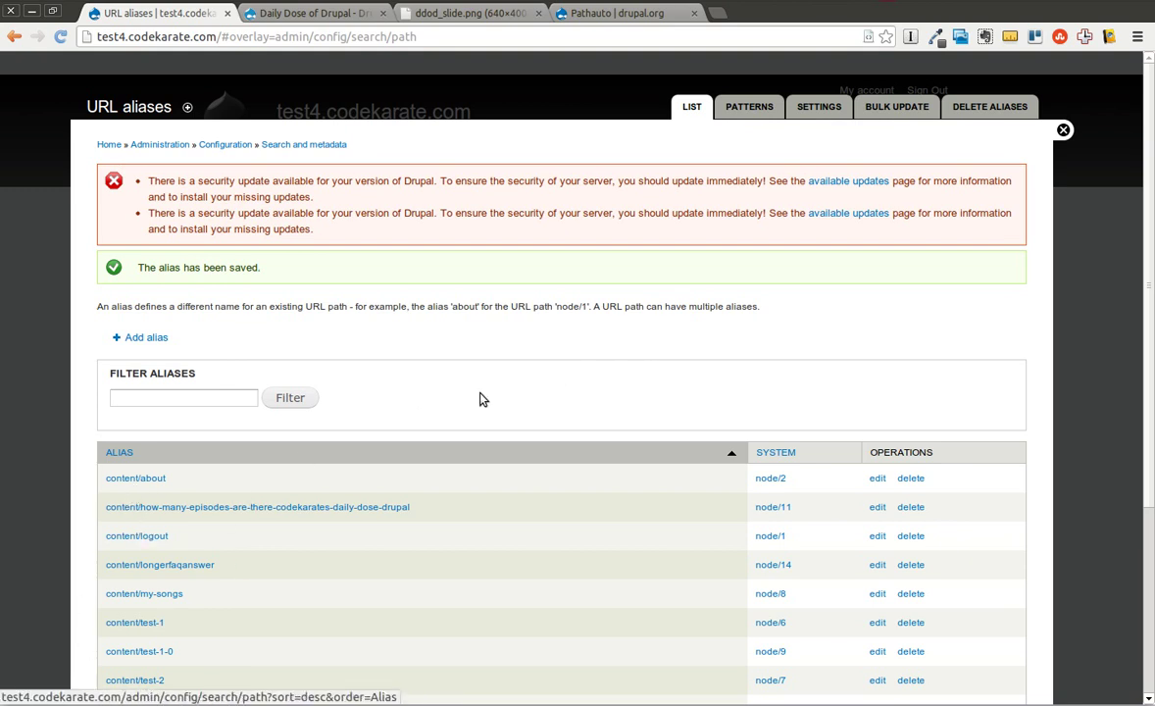
pyautogui.scroll(-3, 589, 362)
pyautogui.scroll(3, 588, 363)
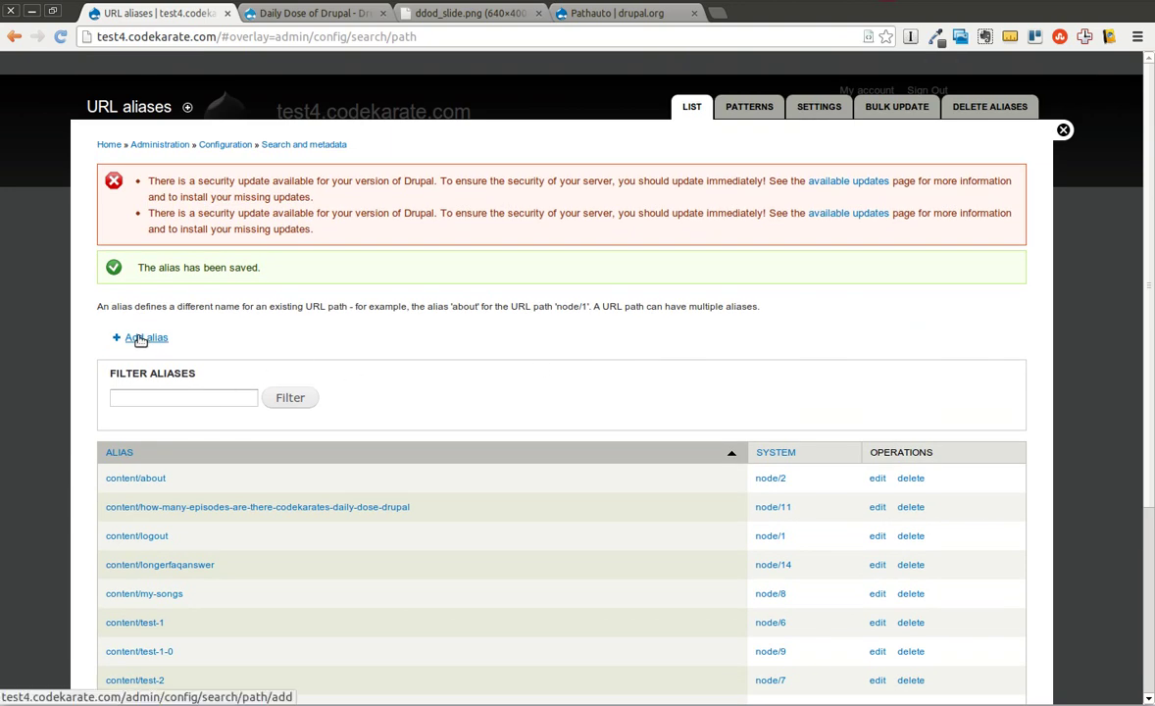
# - Open the URL alias patterns and examine the FAQ category, content and taxonomy term path settings
pyautogui.click(746, 107)
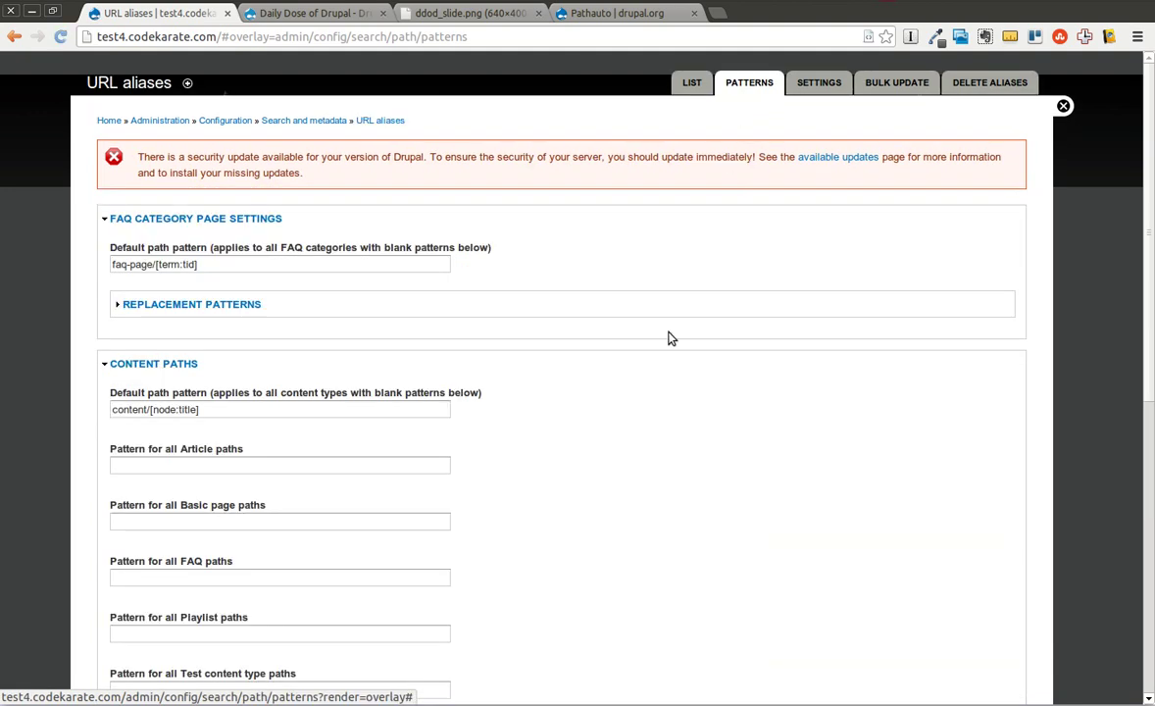
pyautogui.scroll(-1, 652, 351)
pyautogui.scroll(-1, 653, 351)
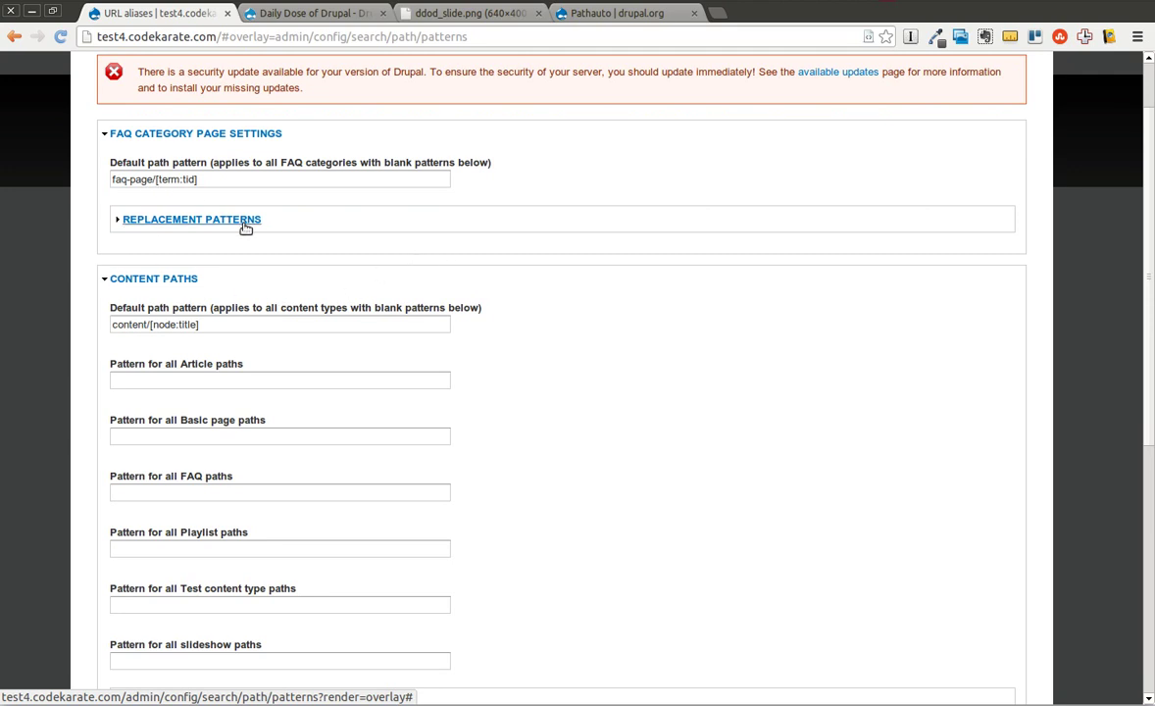
pyautogui.scroll(-4, 223, 251)
pyautogui.scroll(3, 223, 252)
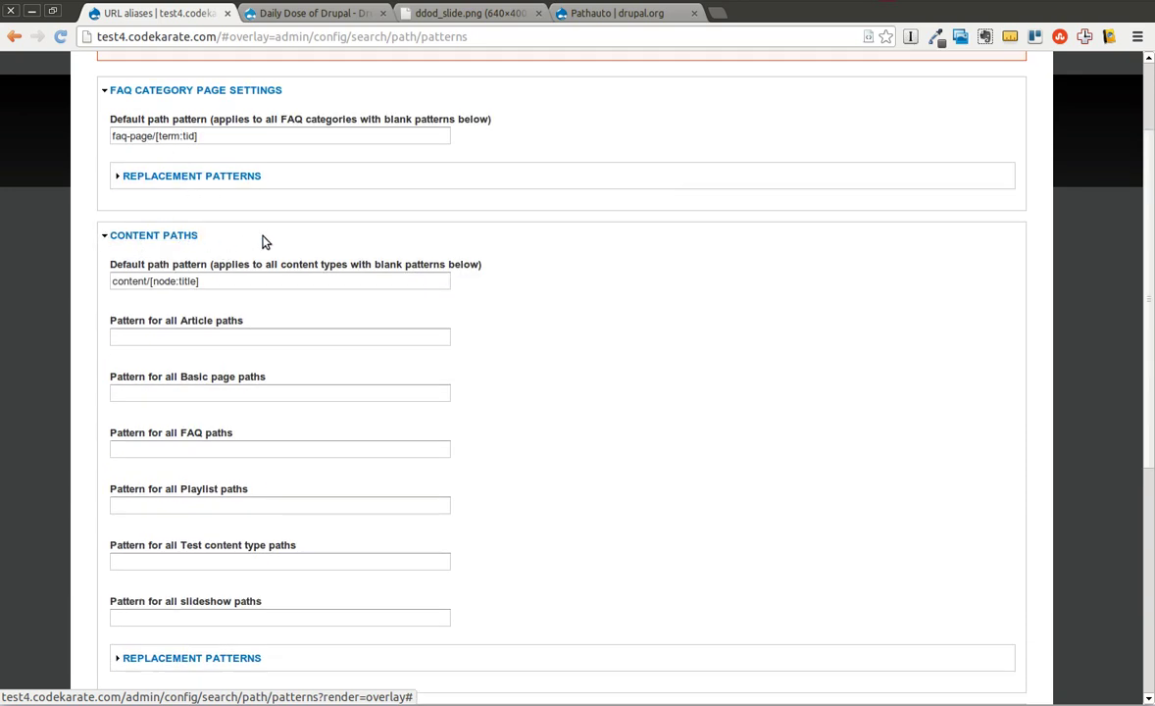
pyautogui.scroll(-2, 262, 241)
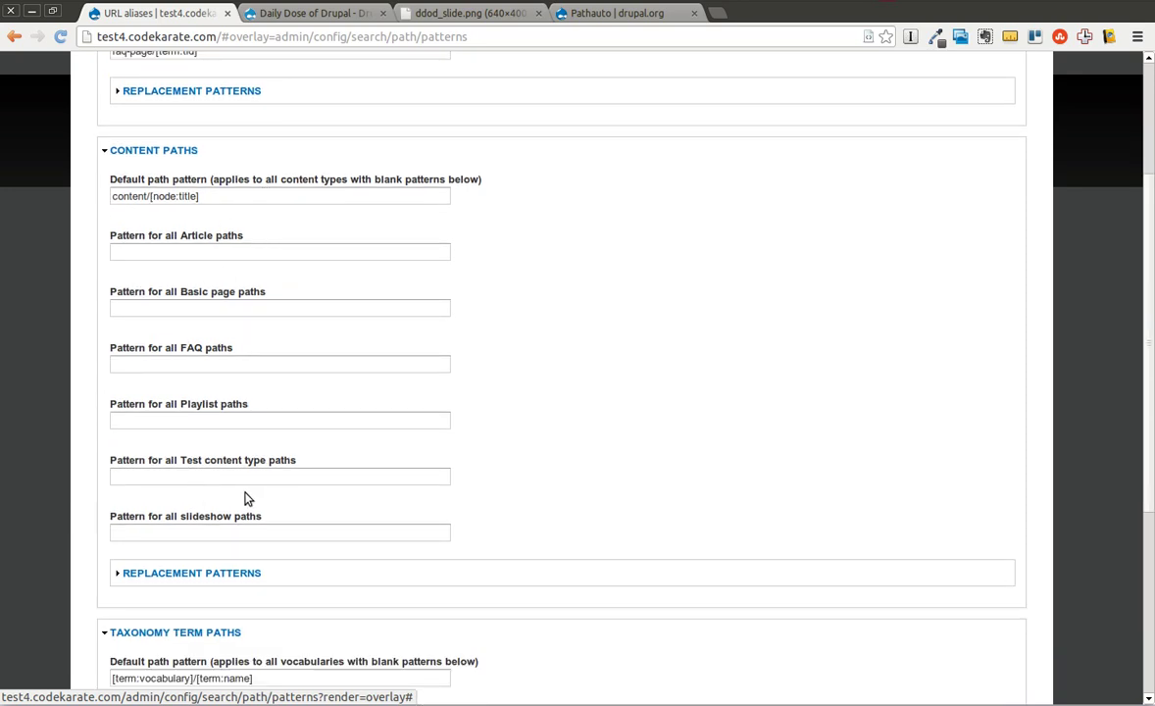
pyautogui.scroll(5, 508, 502)
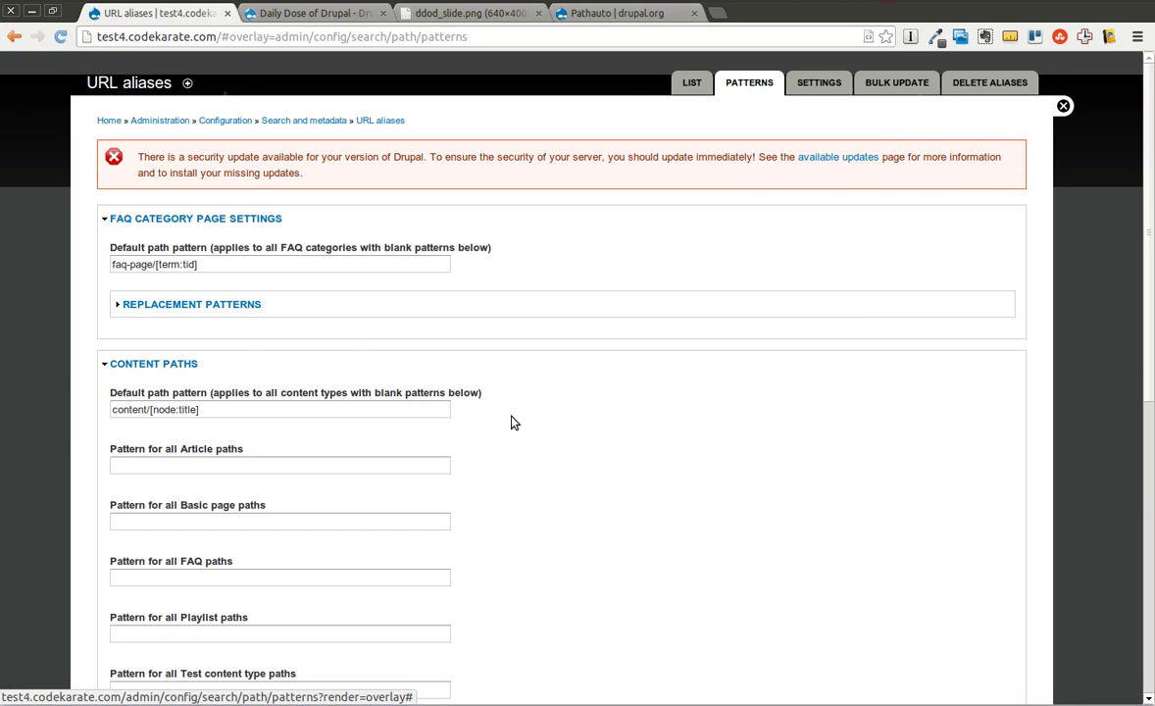
pyautogui.scroll(-3, 423, 408)
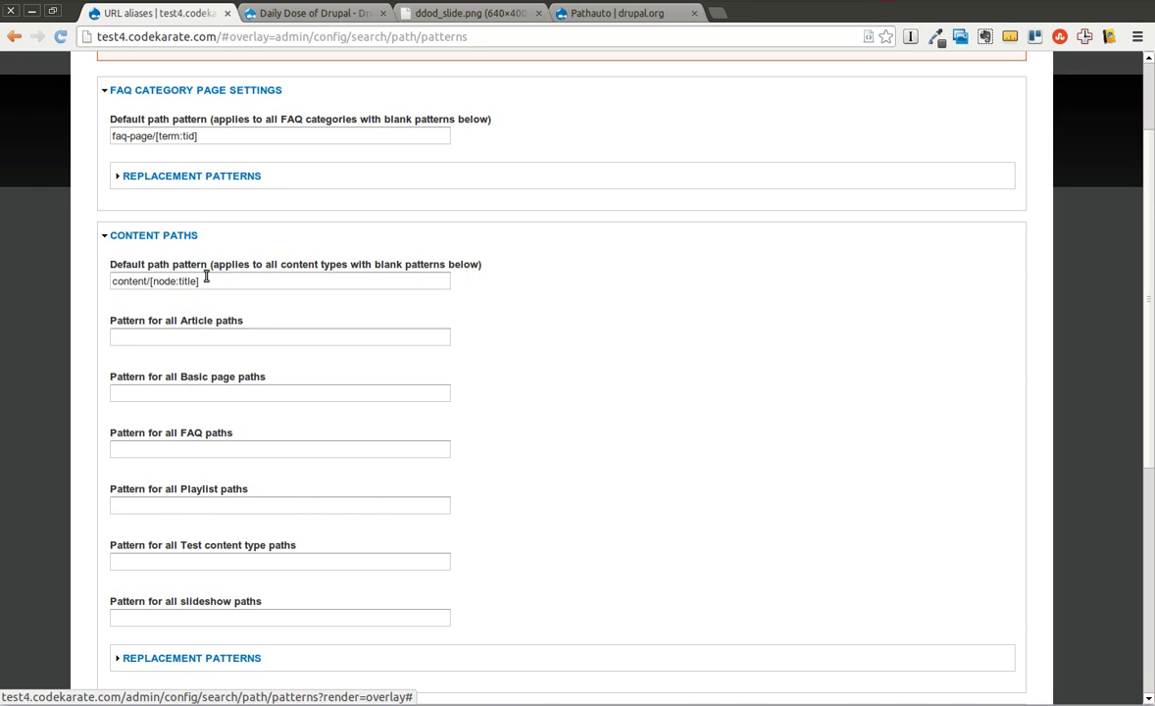
# - Enter articles/ as the beginning of the pattern for all Article paths
pyautogui.moveTo(206, 278); pyautogui.dragTo(112, 277)
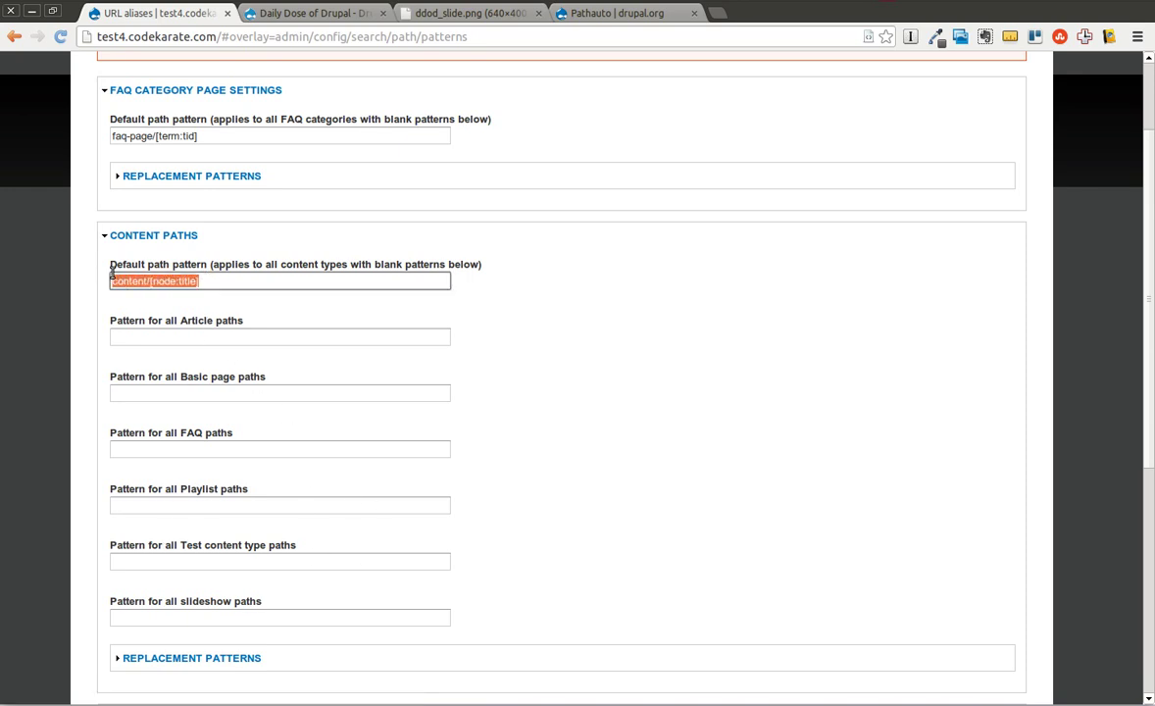
pyautogui.click(165, 336)
pyautogui.moveTo(227, 278); pyautogui.dragTo(53, 266)
pyautogui.press('Tab')
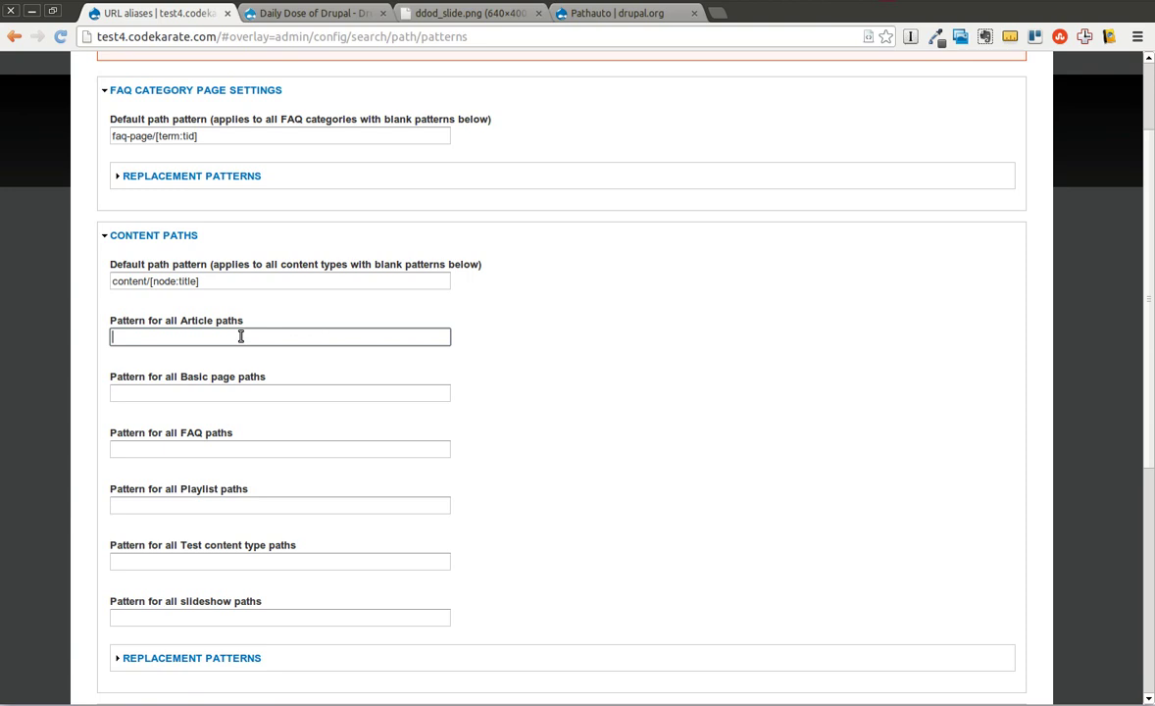
pyautogui.write('articles/')
# - Expand the replacement patterns for content paths and examine the Current date and Random tokens
pyautogui.scroll(-2, 245, 353)
pyautogui.click(244, 573)
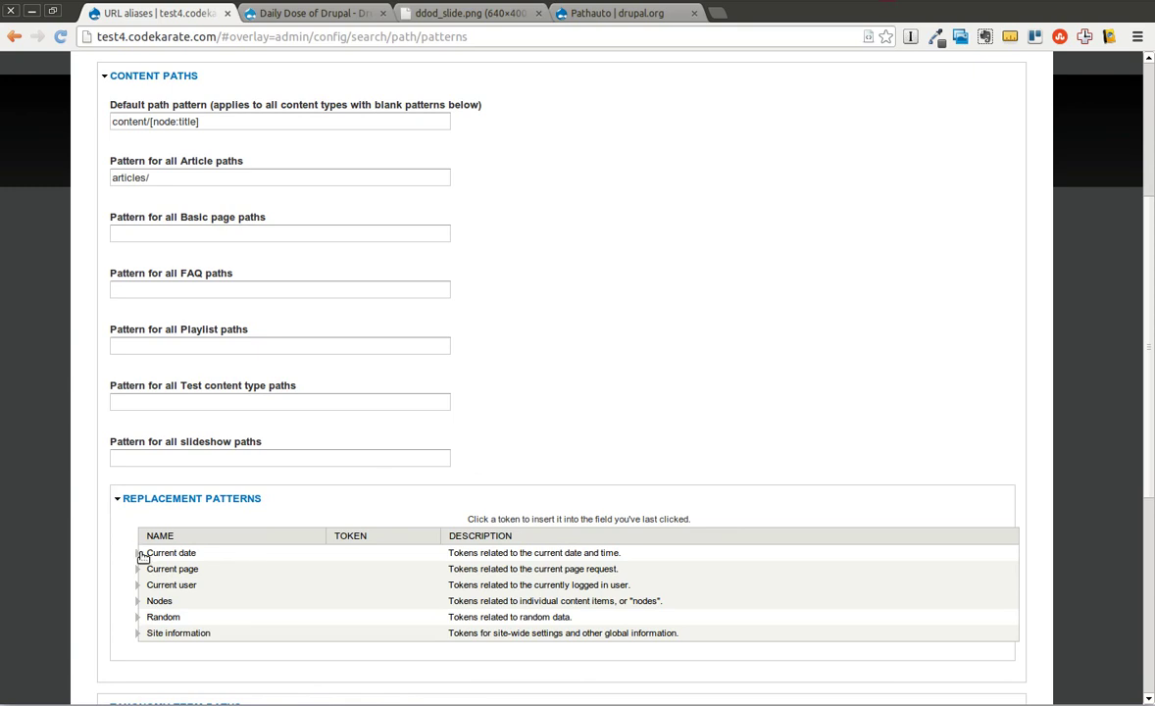
pyautogui.click(140, 554)
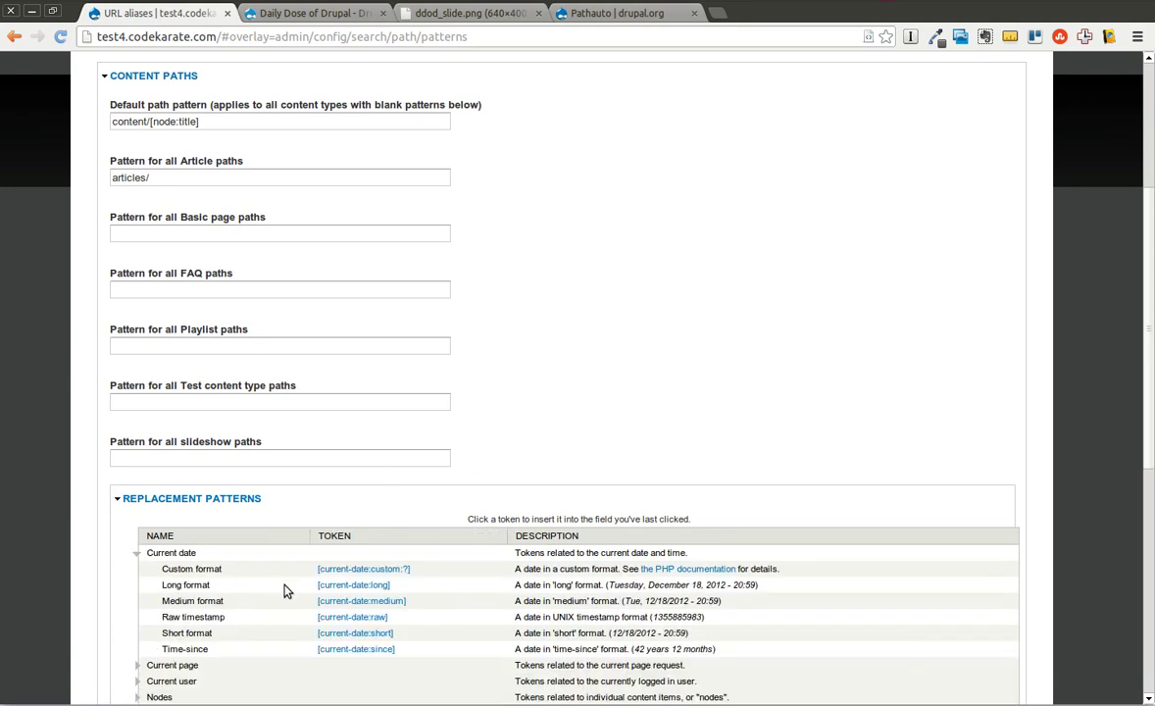
pyautogui.scroll(-1, 307, 603)
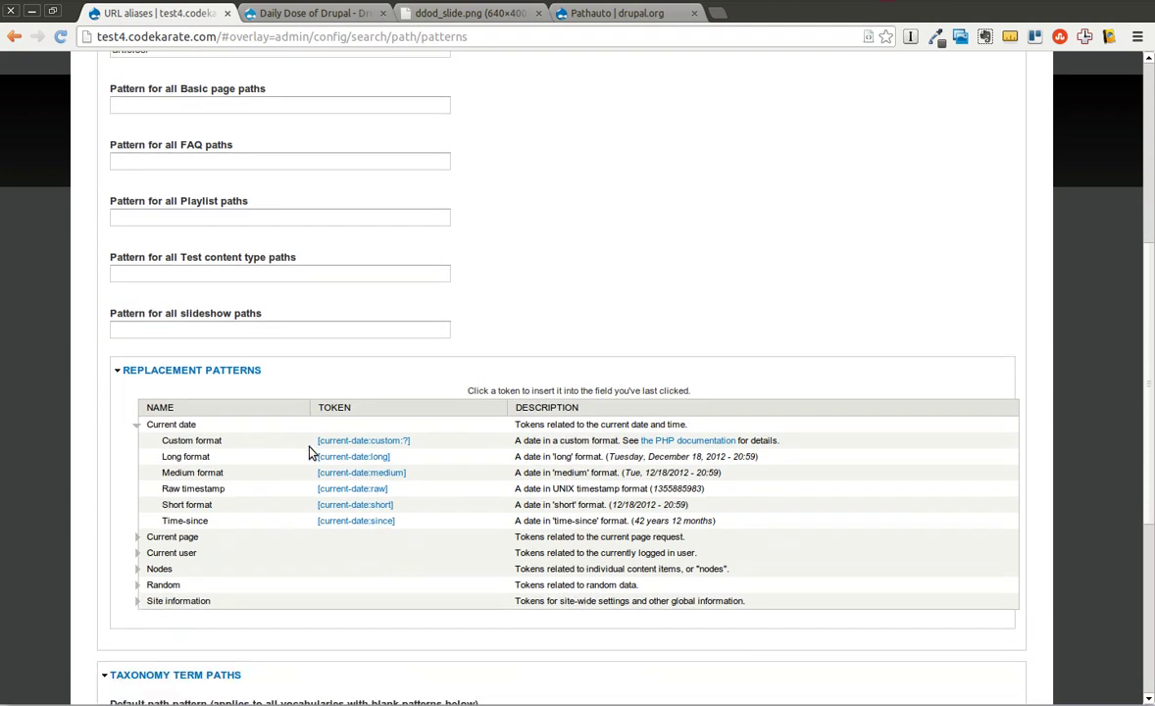
pyautogui.click(136, 585)
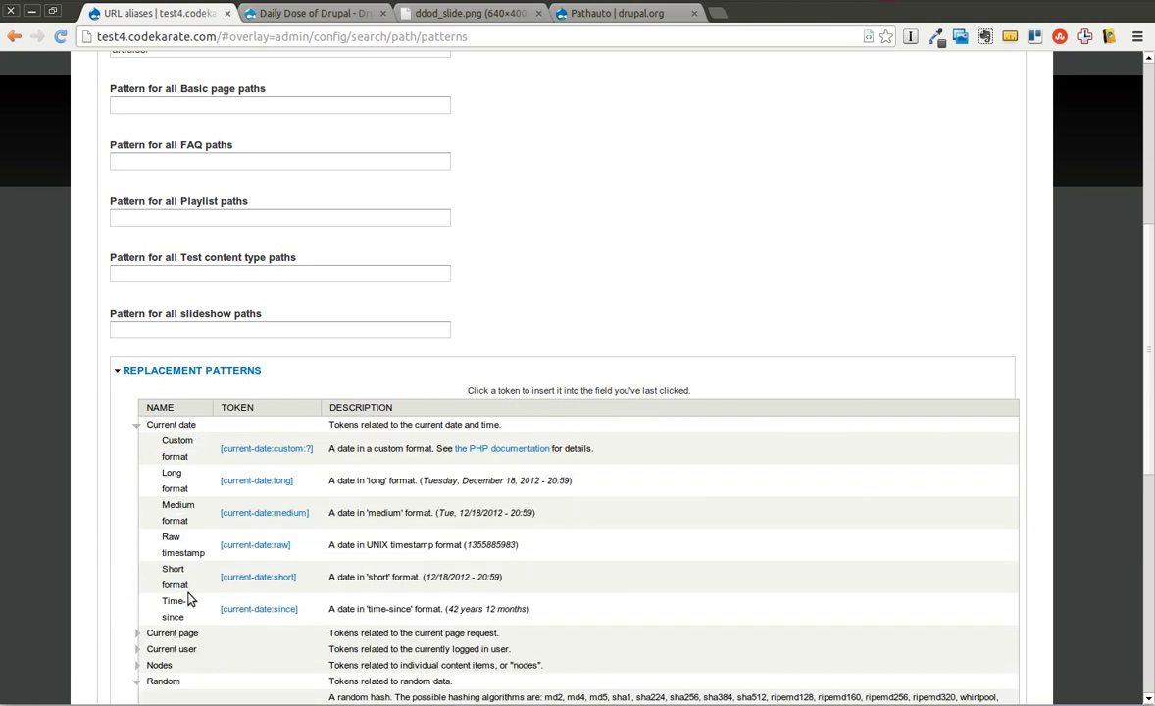
pyautogui.scroll(-3, 191, 600)
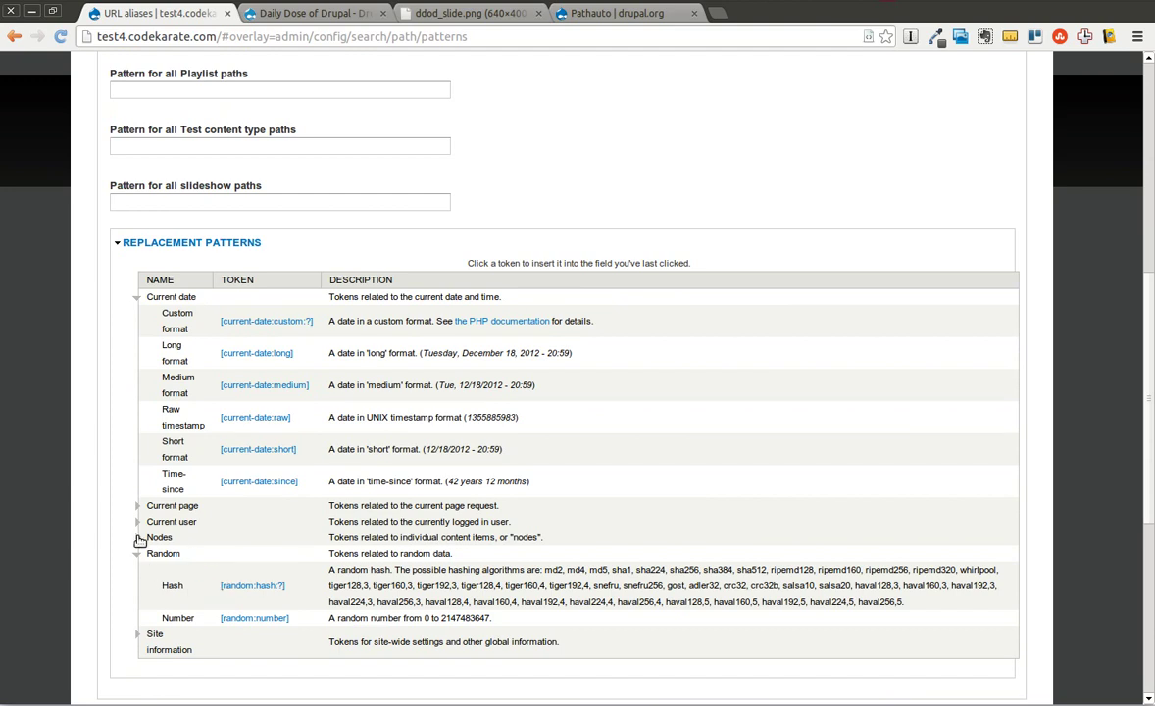
# - Expand the Nodes tokens and insert [node:author] into the Article path pattern
pyautogui.click(137, 538)
pyautogui.scroll(-1, 232, 554)
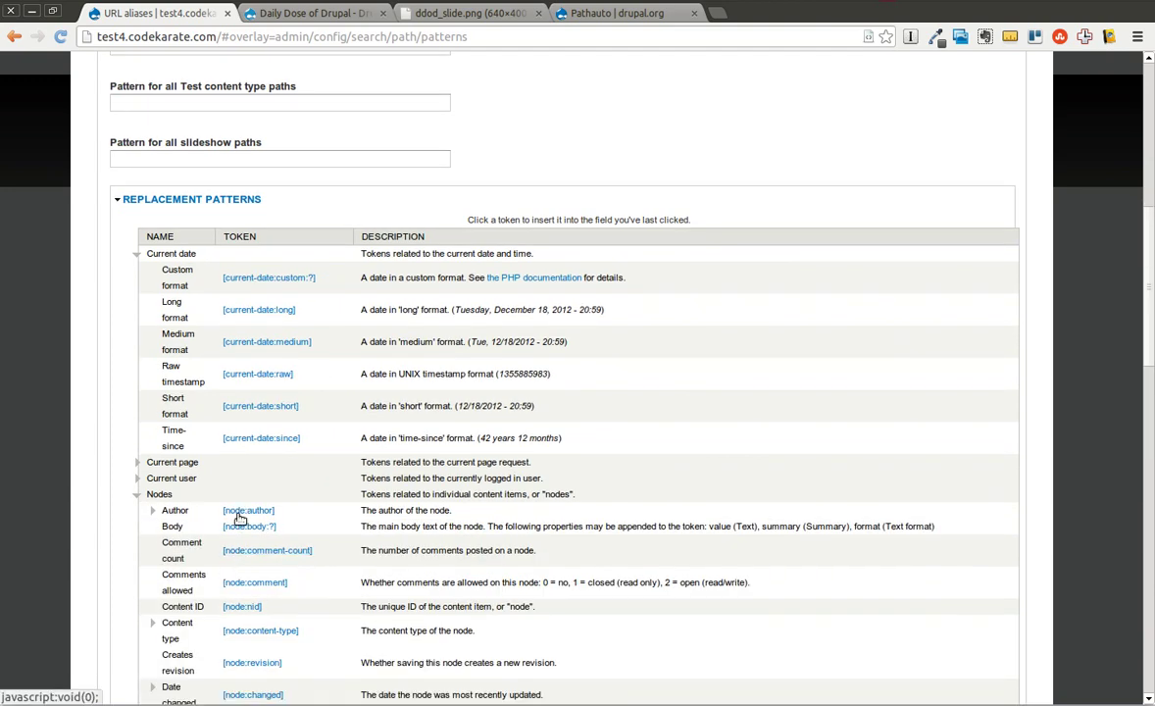
pyautogui.click(236, 511)
pyautogui.scroll(5, 201, 294)
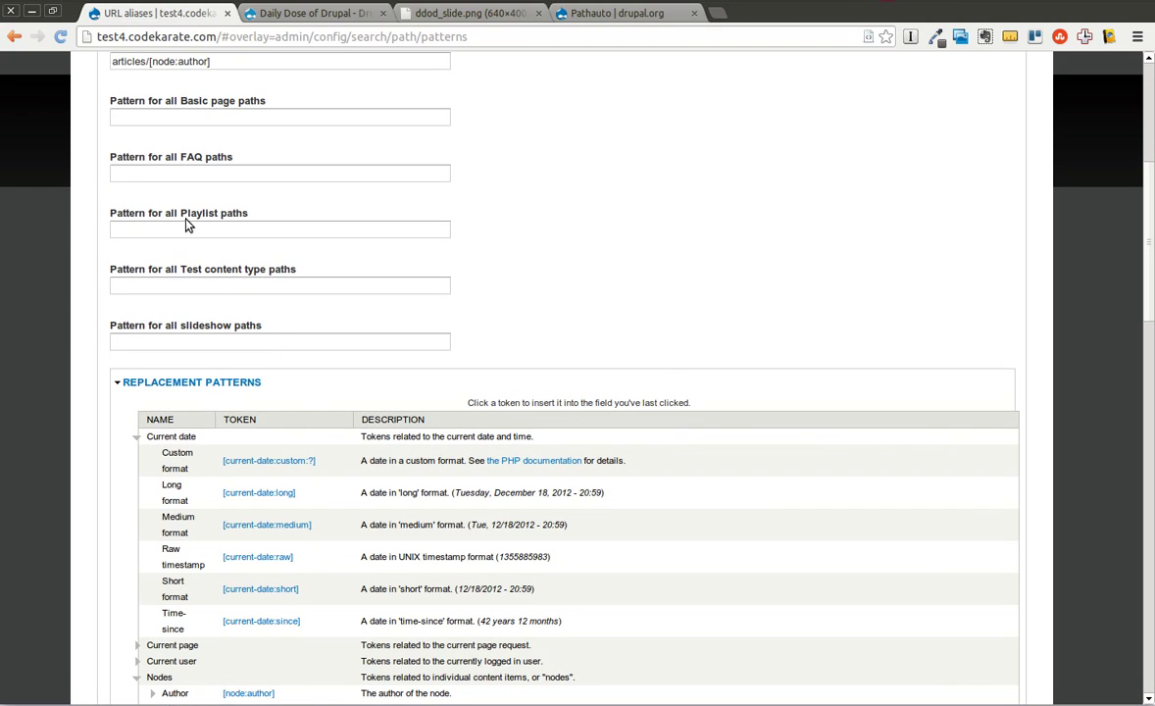
# - Append a slash and the [node:title] token to the Article path pattern, making it articles/[node:author]/[node:title]
pyautogui.click(233, 104)
pyautogui.scroll(-10, 312, 244)
pyautogui.scroll(-6, 312, 245)
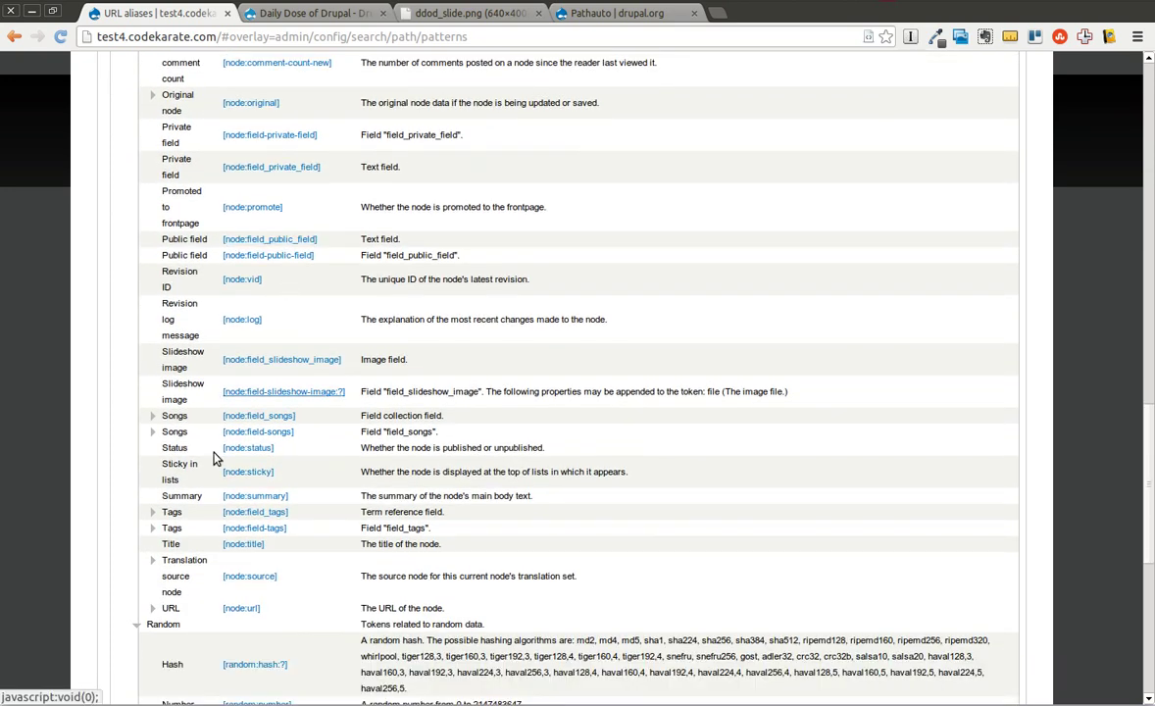
pyautogui.click(253, 545)
pyautogui.scroll(15, 235, 500)
pyautogui.scroll(5, 306, 405)
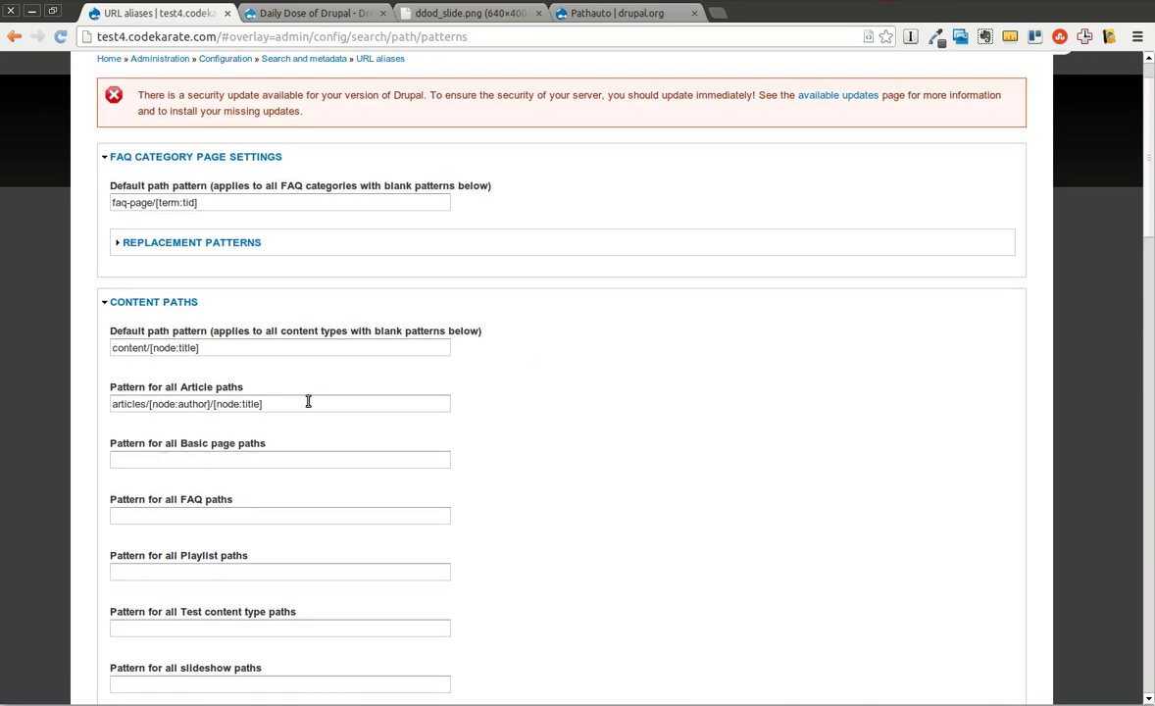
# - Review the default content path pattern, the Article pattern's author token, and the blank Basic page and FAQ patterns
pyautogui.moveTo(206, 347); pyautogui.dragTo(111, 335)
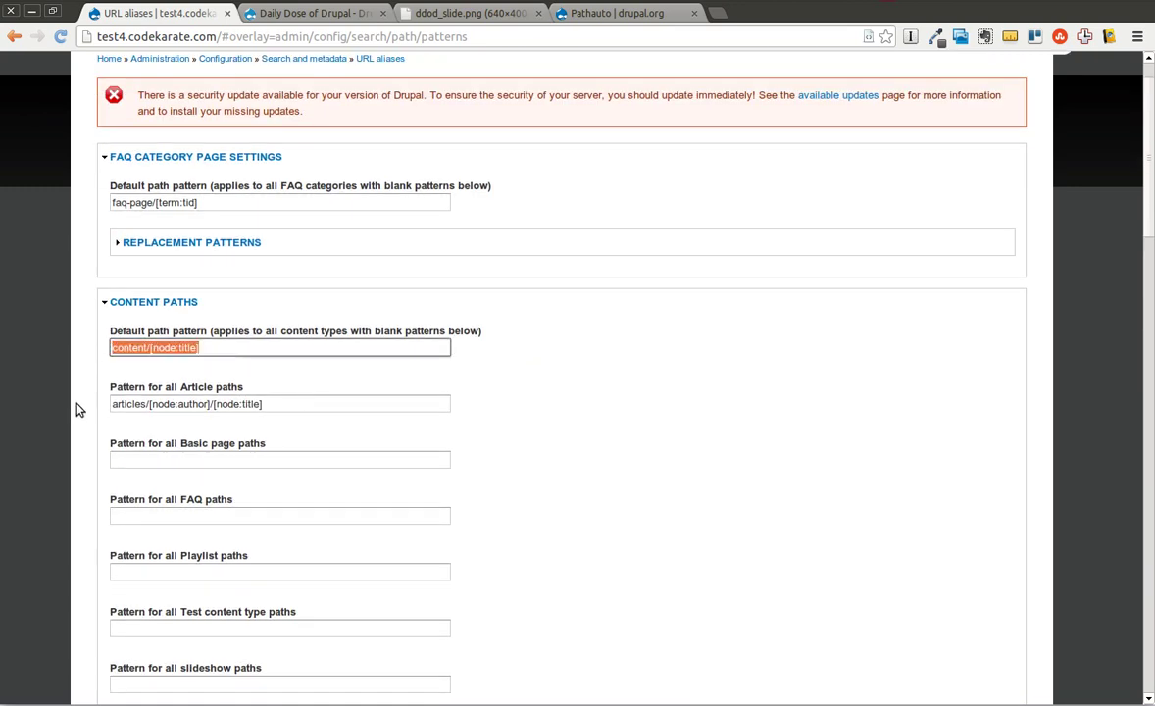
pyautogui.moveTo(151, 404); pyautogui.dragTo(195, 403)
pyautogui.click(291, 407)
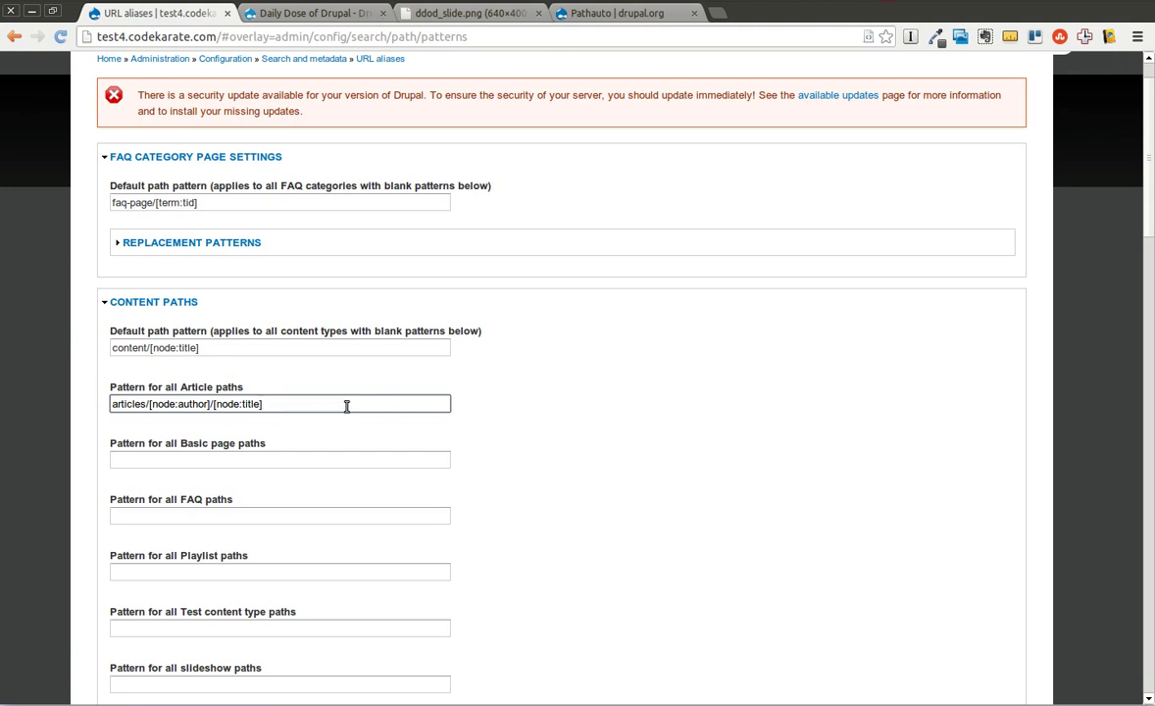
pyautogui.click(362, 458)
pyautogui.scroll(-3, 353, 451)
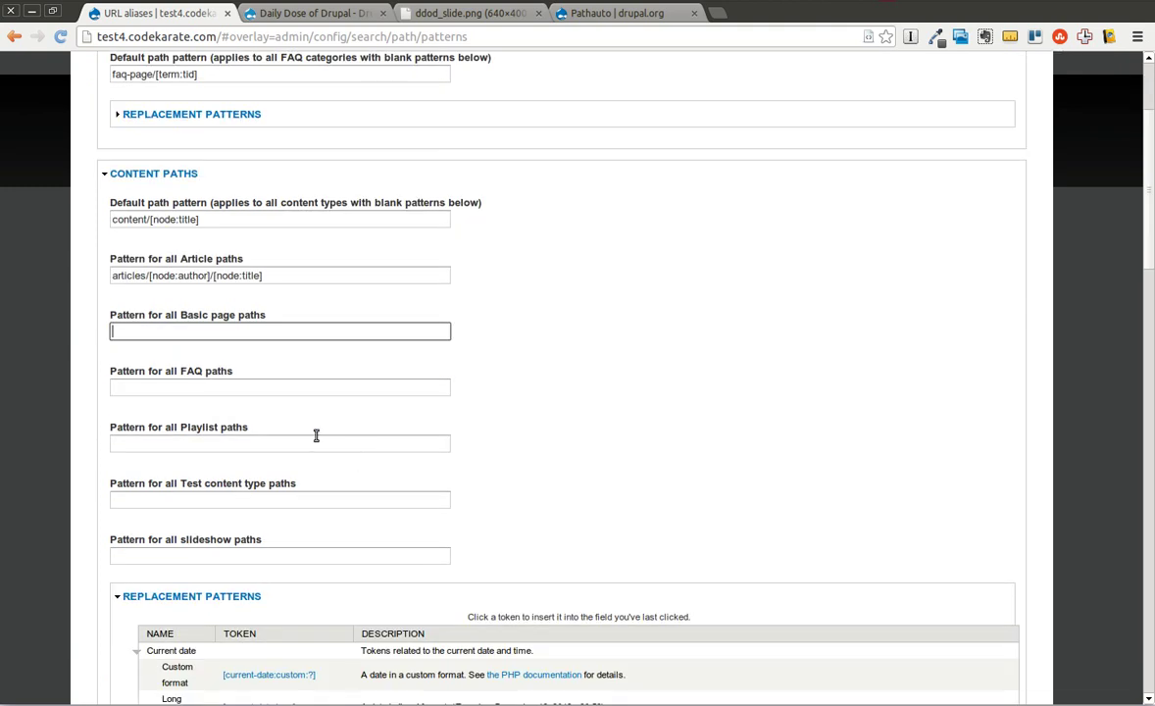
pyautogui.click(158, 390)
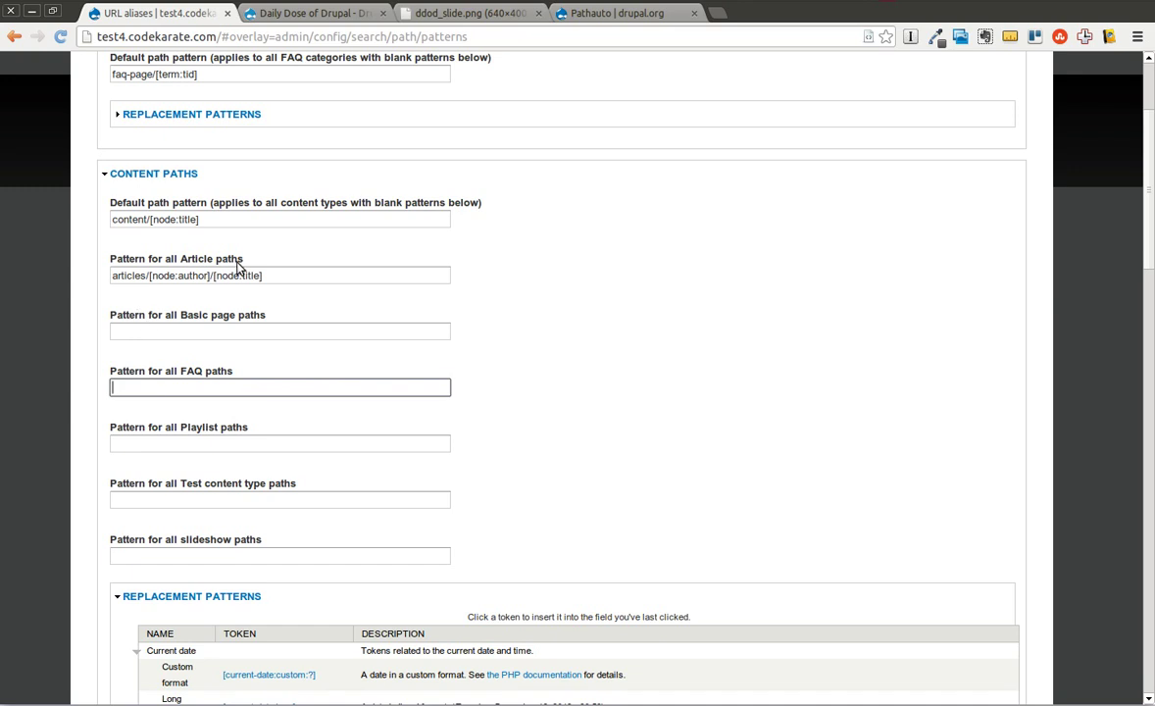
# - Browse the content replacement patterns, expanding and collapsing the node URL tokens and checking the Site information tokens
pyautogui.scroll(-10, 510, 324)
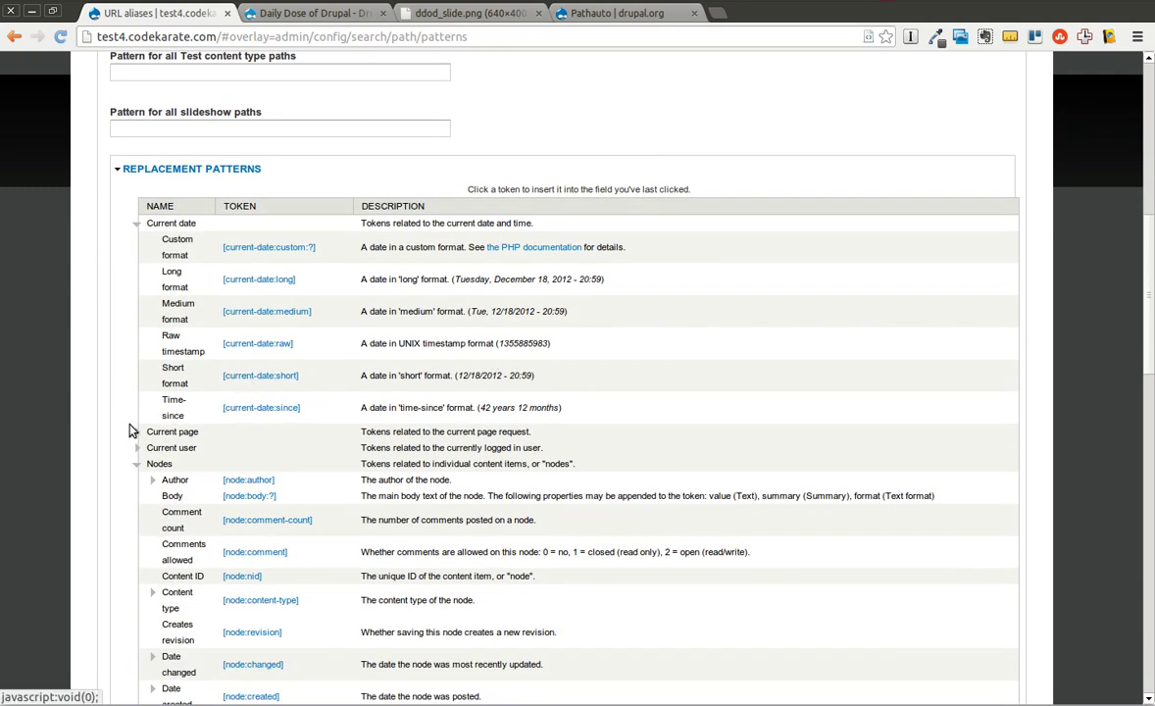
pyautogui.scroll(-15, 179, 432)
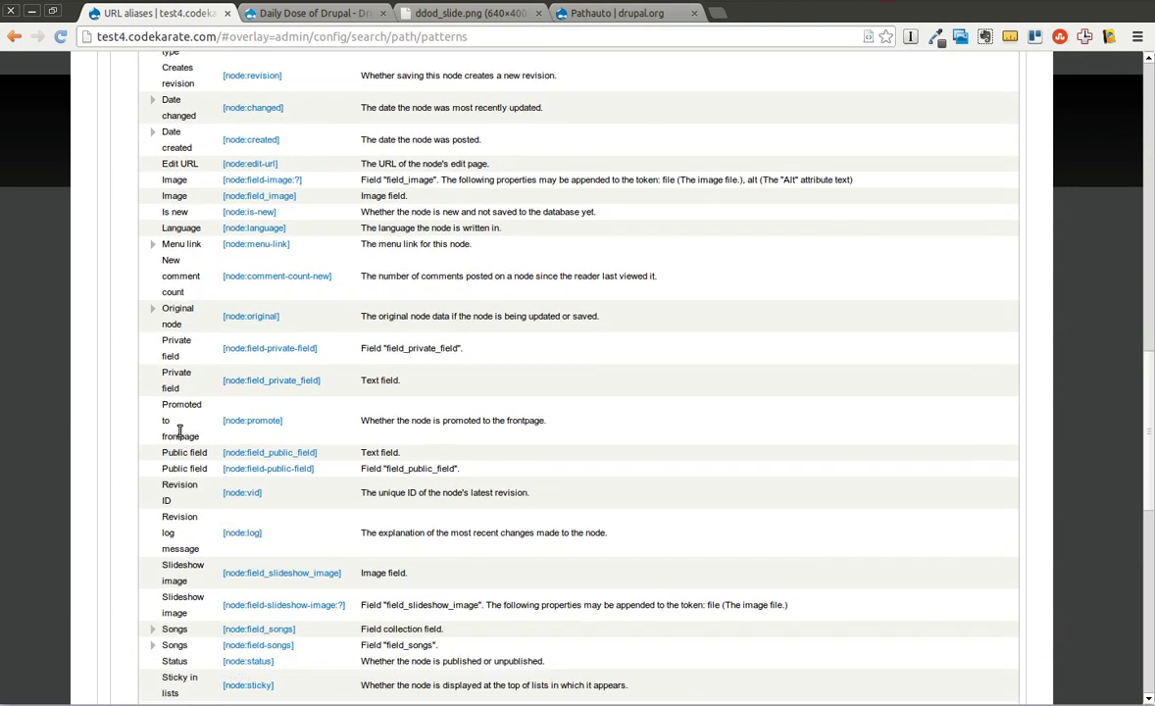
pyautogui.scroll(-5, 180, 431)
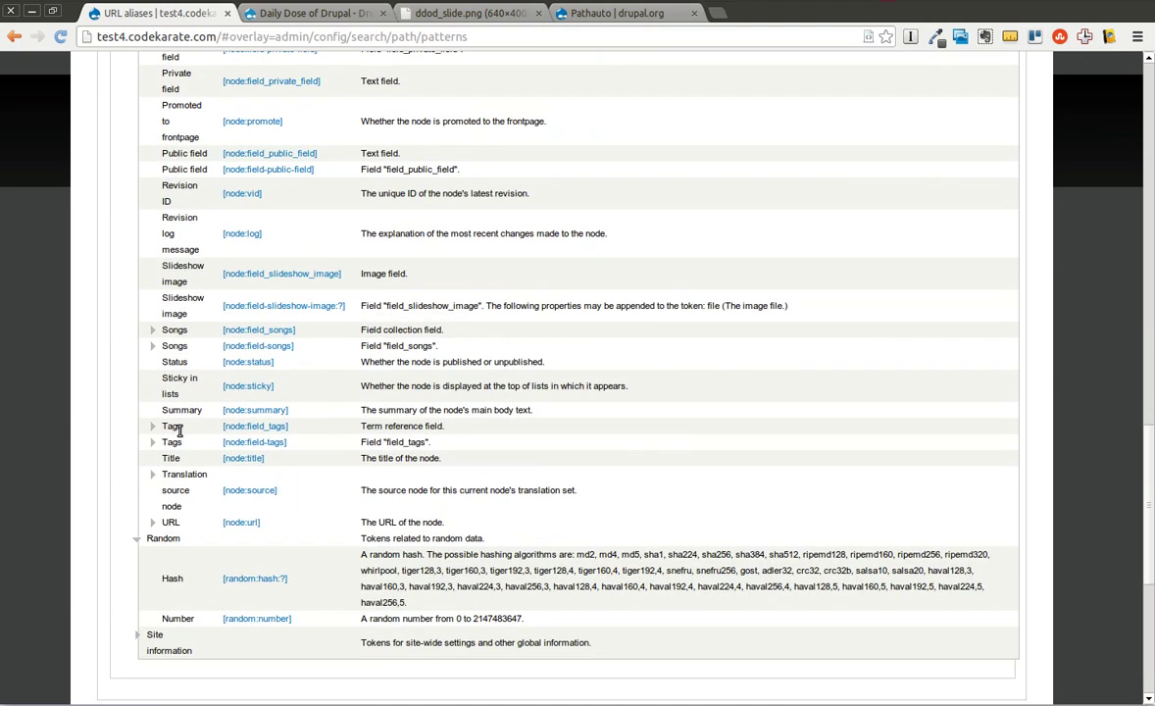
pyautogui.click(149, 512)
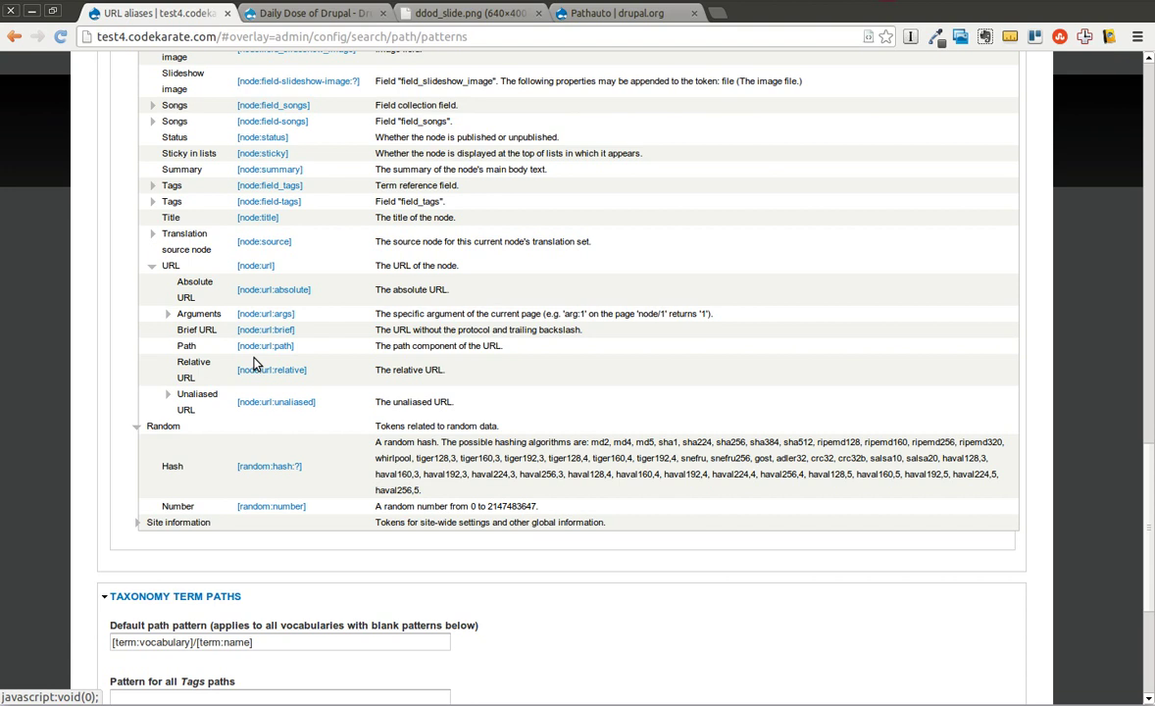
pyautogui.click(152, 271)
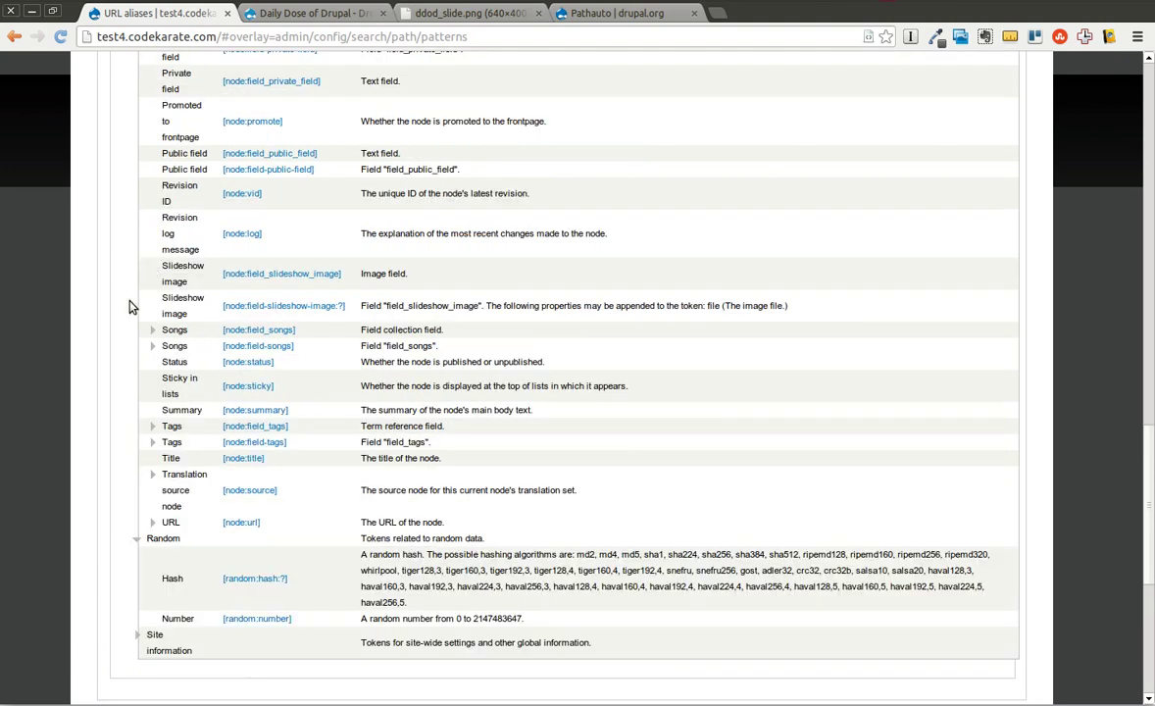
pyautogui.click(135, 636)
pyautogui.scroll(-2, 232, 623)
pyautogui.scroll(6, 230, 624)
pyautogui.scroll(10, 229, 623)
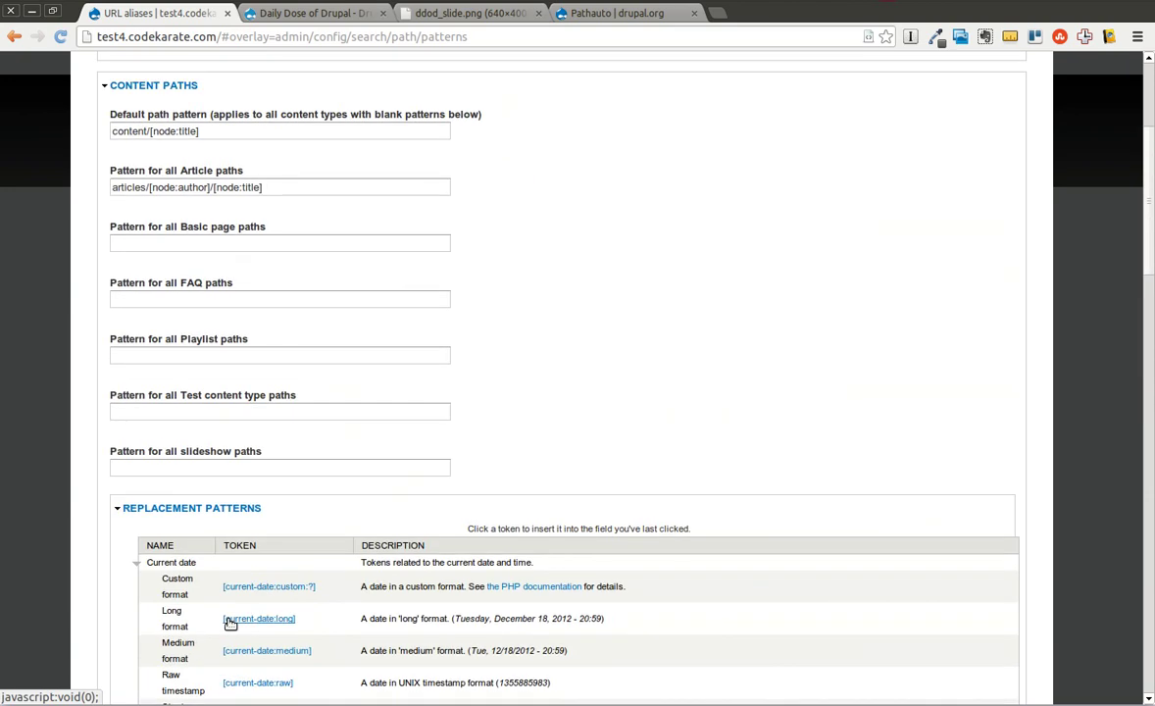
# - Try inserting the [current-date:custom:?] token into the Playlist path pattern and clear the field again
pyautogui.click(225, 353)
pyautogui.click(283, 594)
pyautogui.scroll(-5, 284, 591)
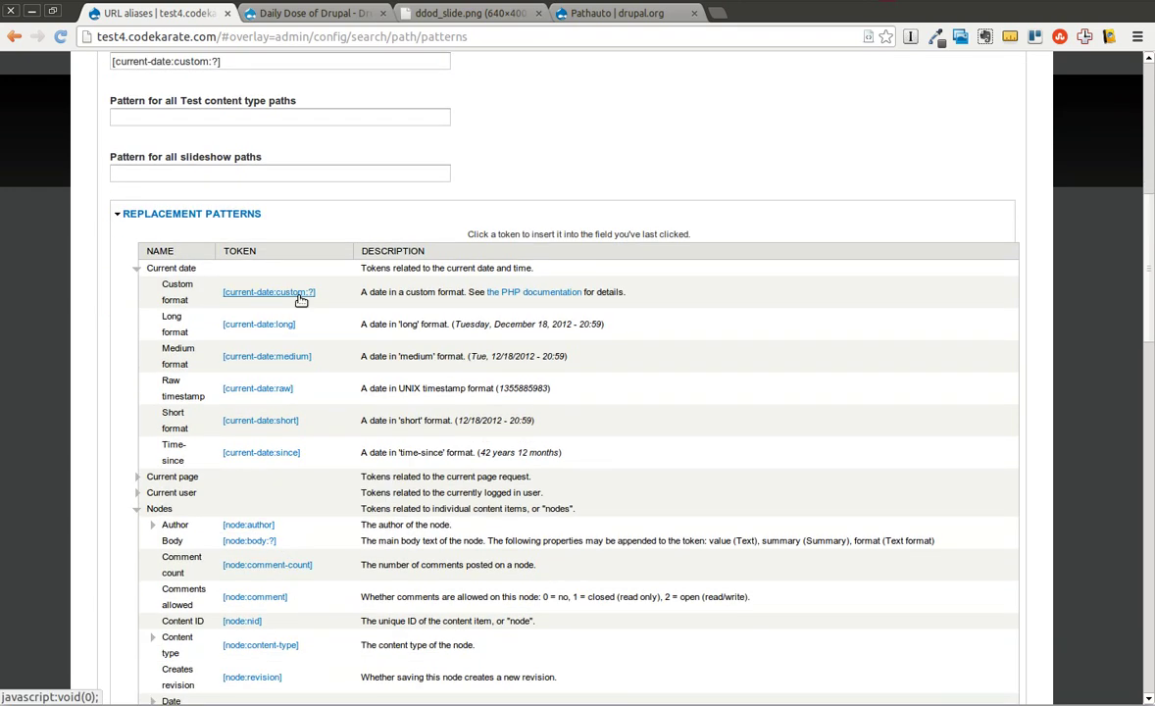
pyautogui.scroll(3, 263, 278)
pyautogui.moveTo(234, 239); pyautogui.dragTo(103, 217)
pyautogui.press('BackSpace')
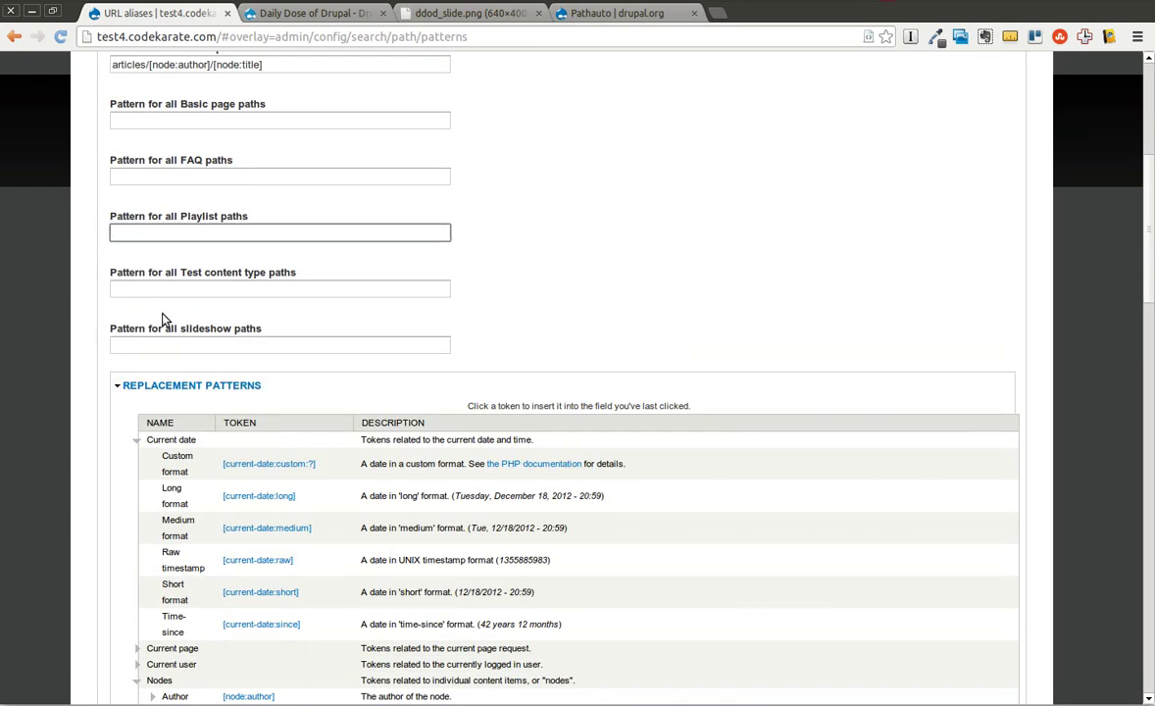
# - Collapse the content replacement patterns, review the FAQ, content, taxonomy term and user path patterns, and save the configuration
pyautogui.click(196, 384)
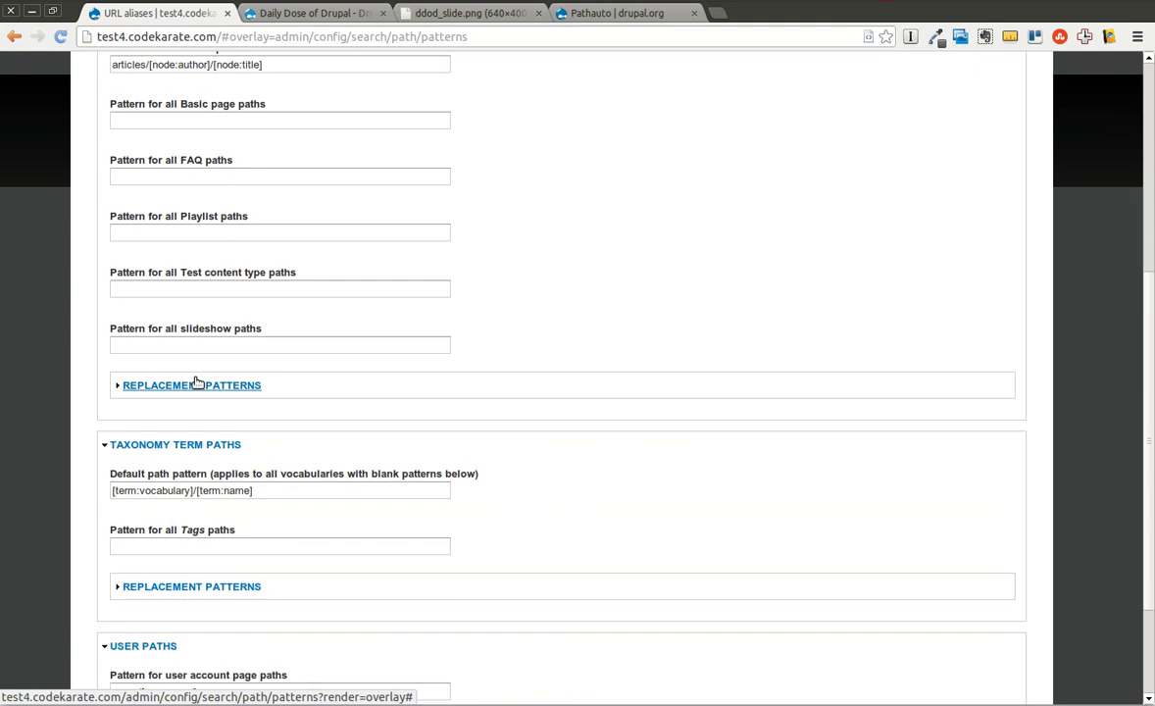
pyautogui.scroll(-3, 196, 382)
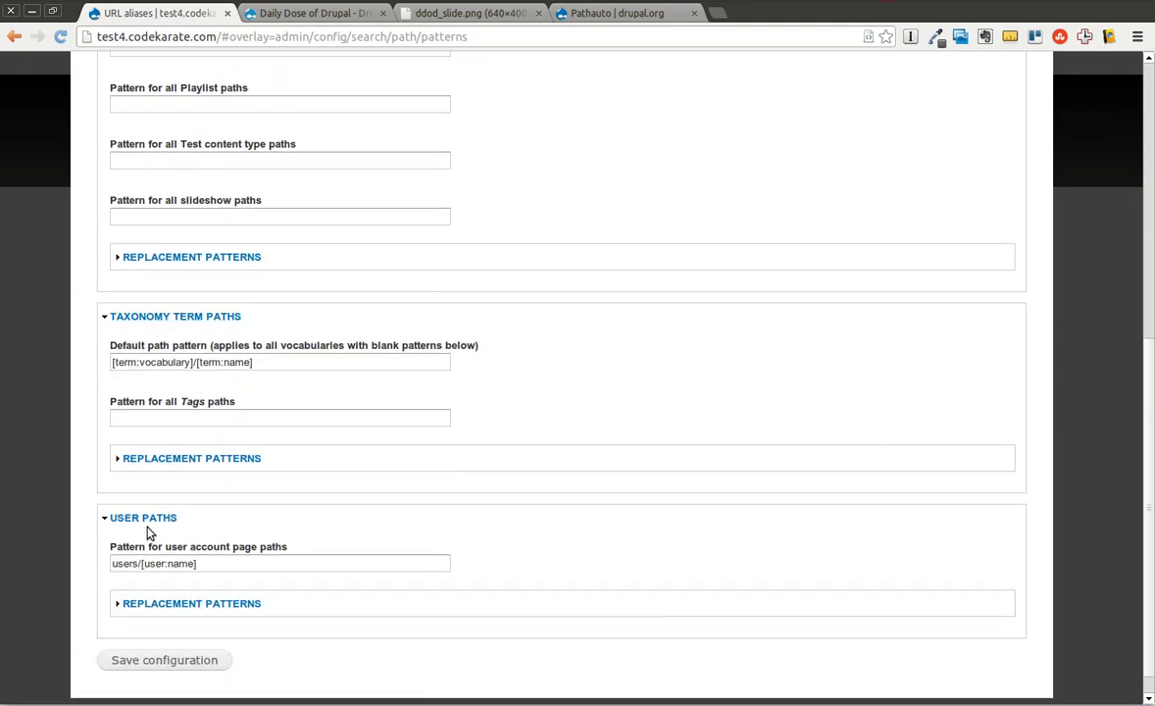
pyautogui.scroll(6, 267, 523)
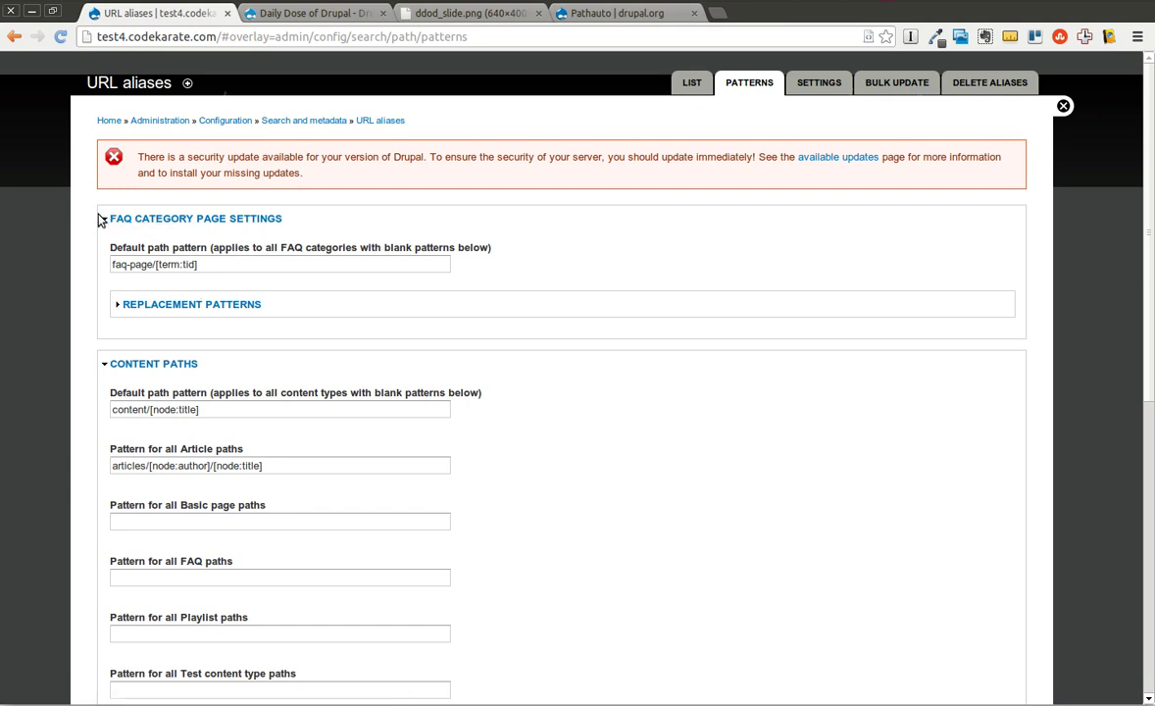
pyautogui.scroll(-3, 342, 358)
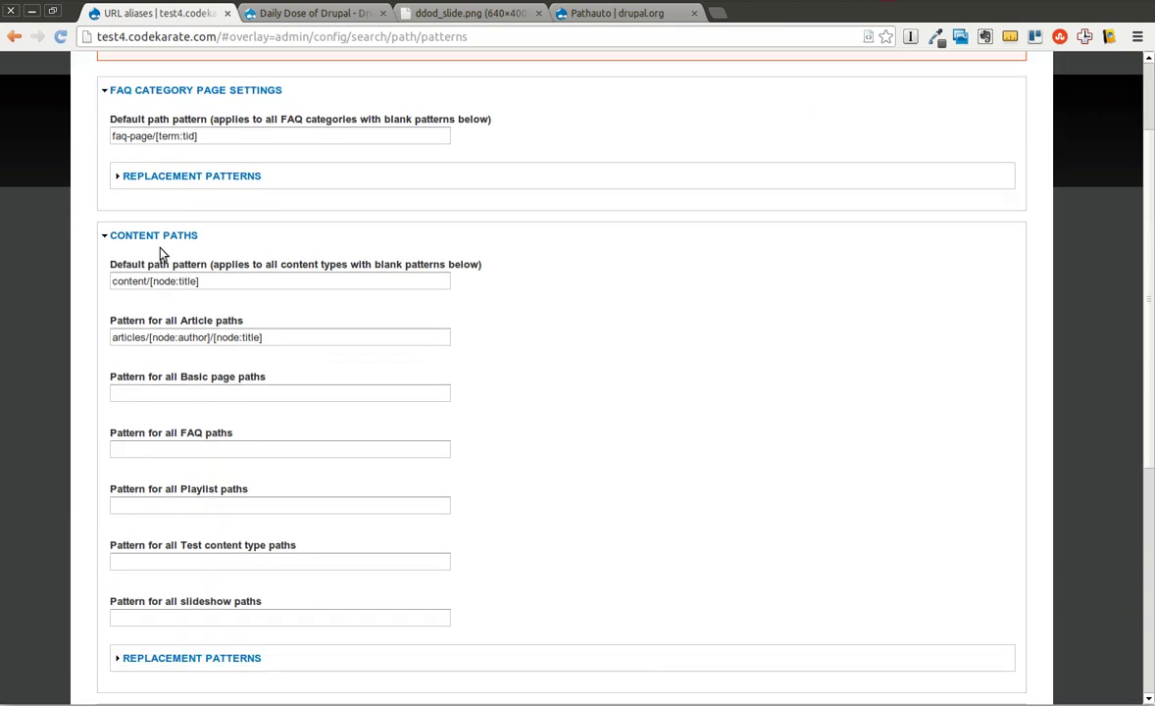
pyautogui.scroll(-1, 329, 275)
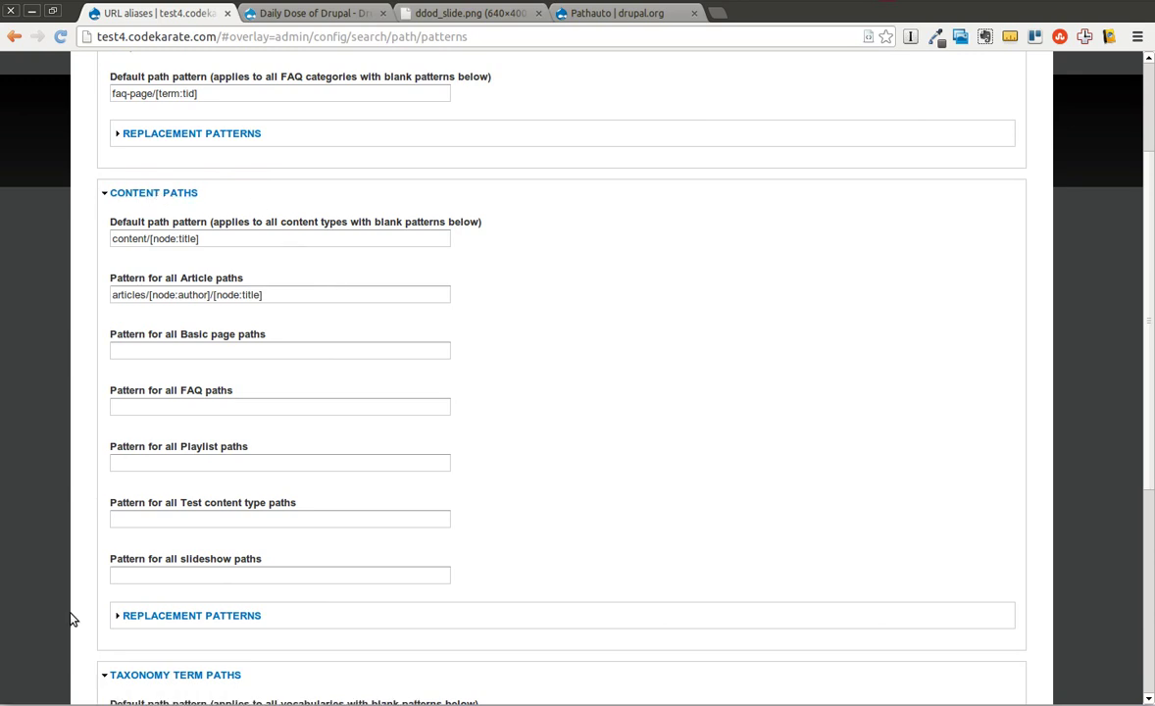
pyautogui.scroll(-6, 353, 571)
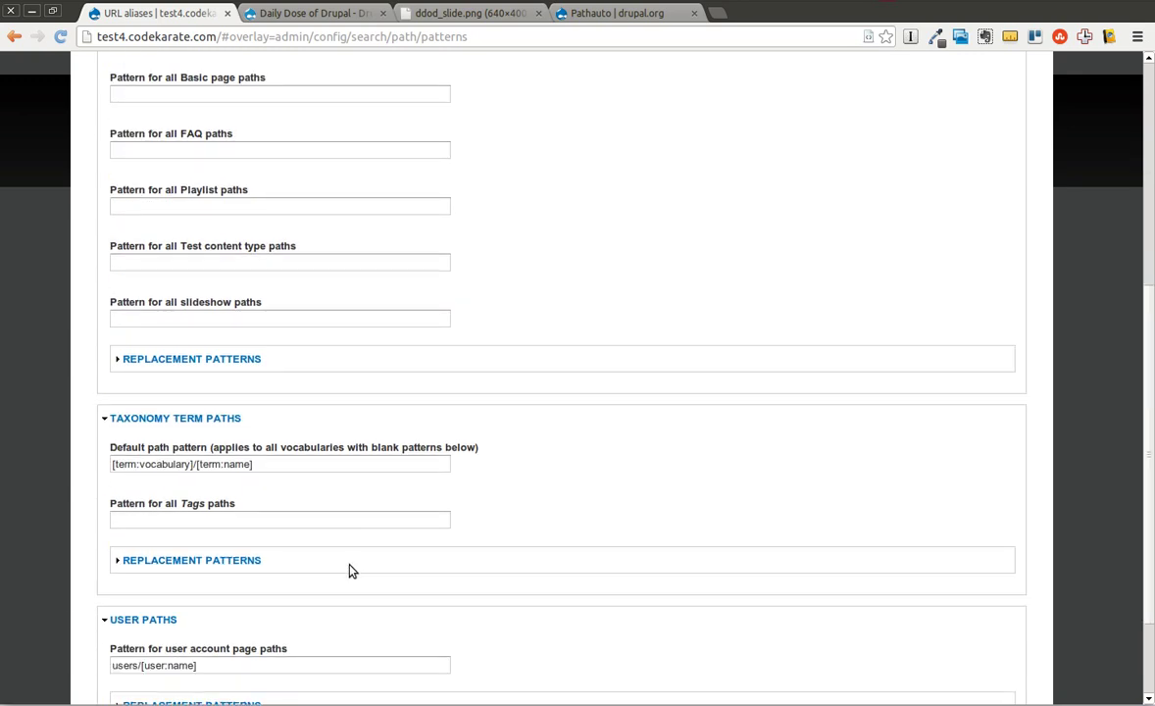
pyautogui.scroll(-2, 352, 571)
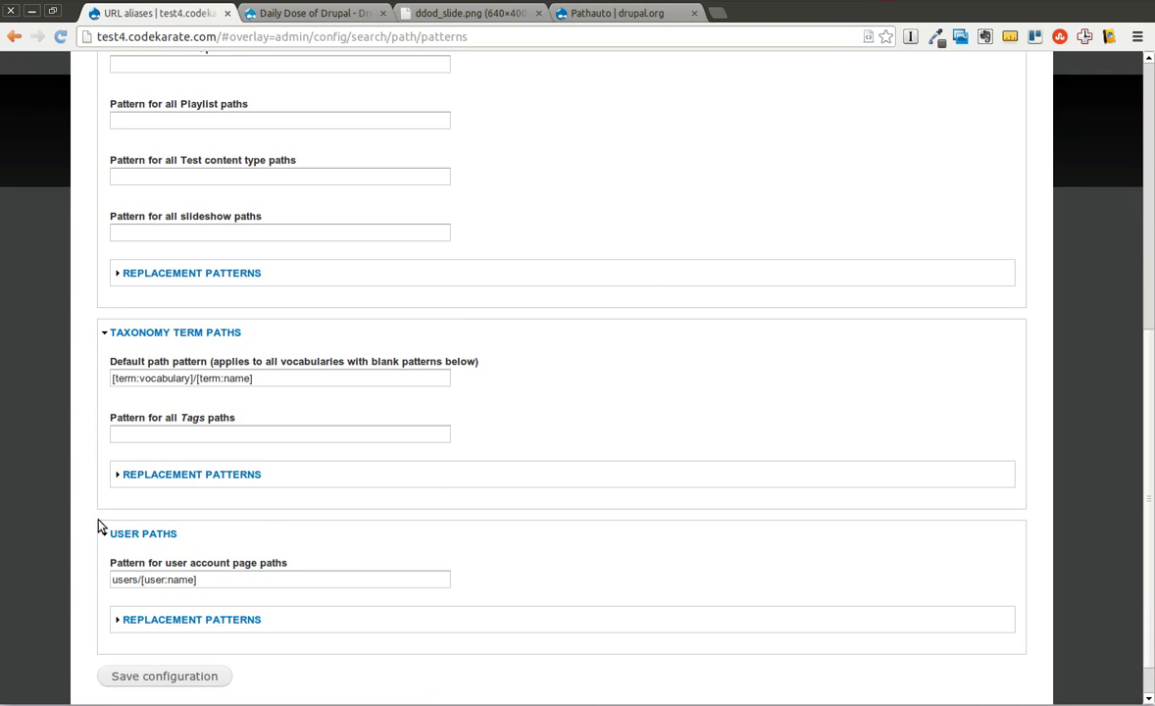
pyautogui.click(144, 676)
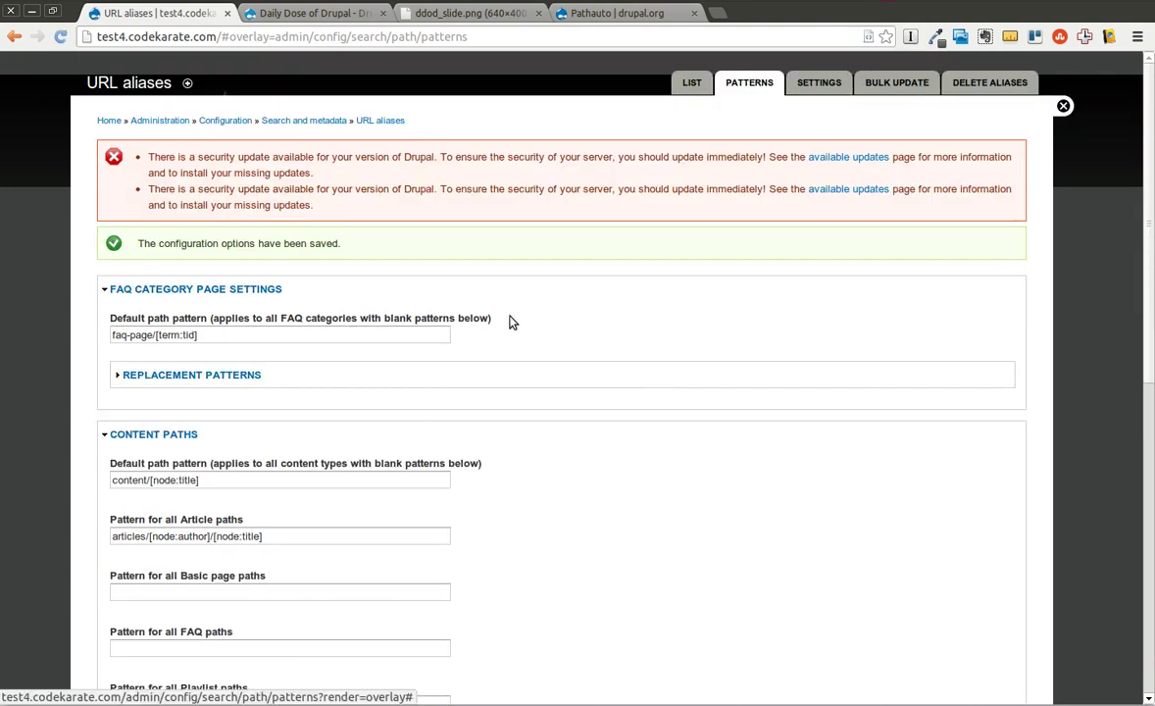
# - Create and save a new Article titled "Test path article" with the body "This is a test path article."
pyautogui.click(1064, 107)
pyautogui.moveTo(144, 67)
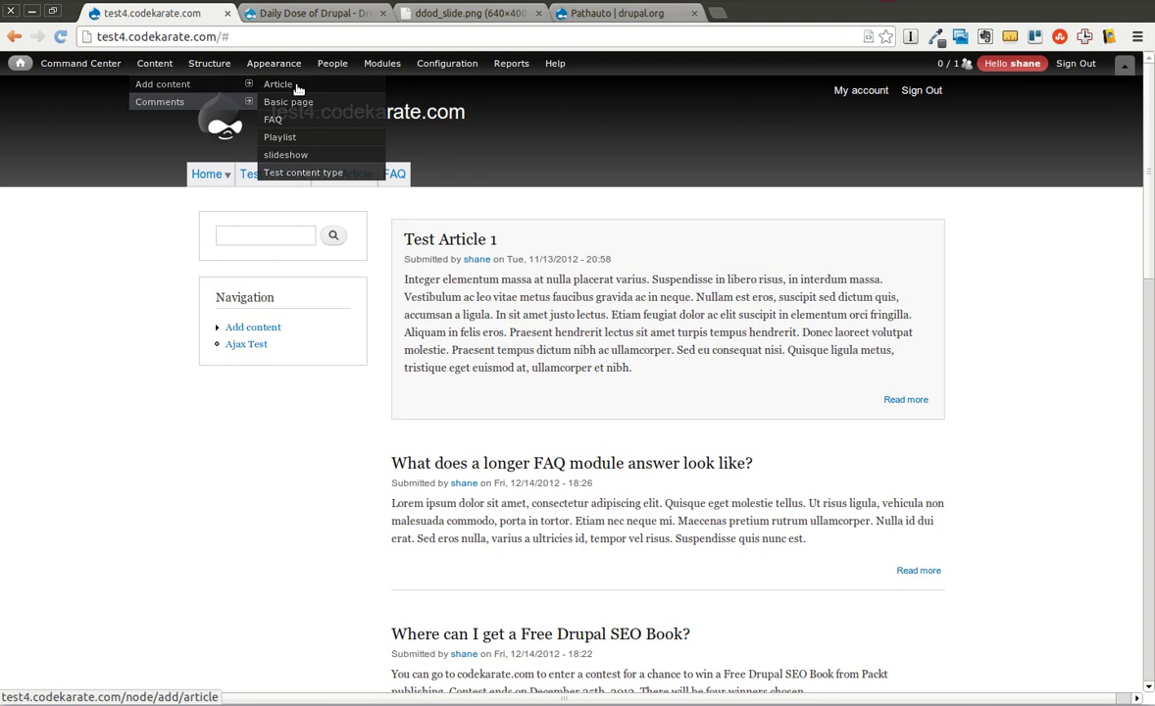
pyautogui.click(298, 86)
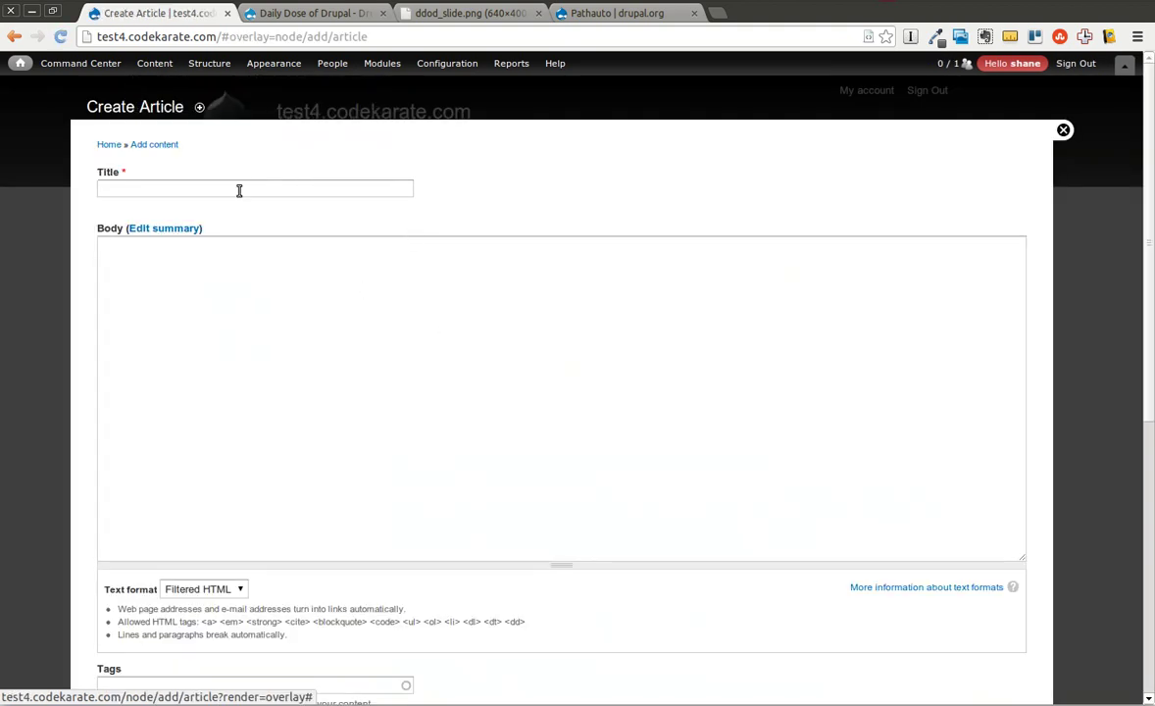
pyautogui.click(240, 190)
pyautogui.write('Test path article')
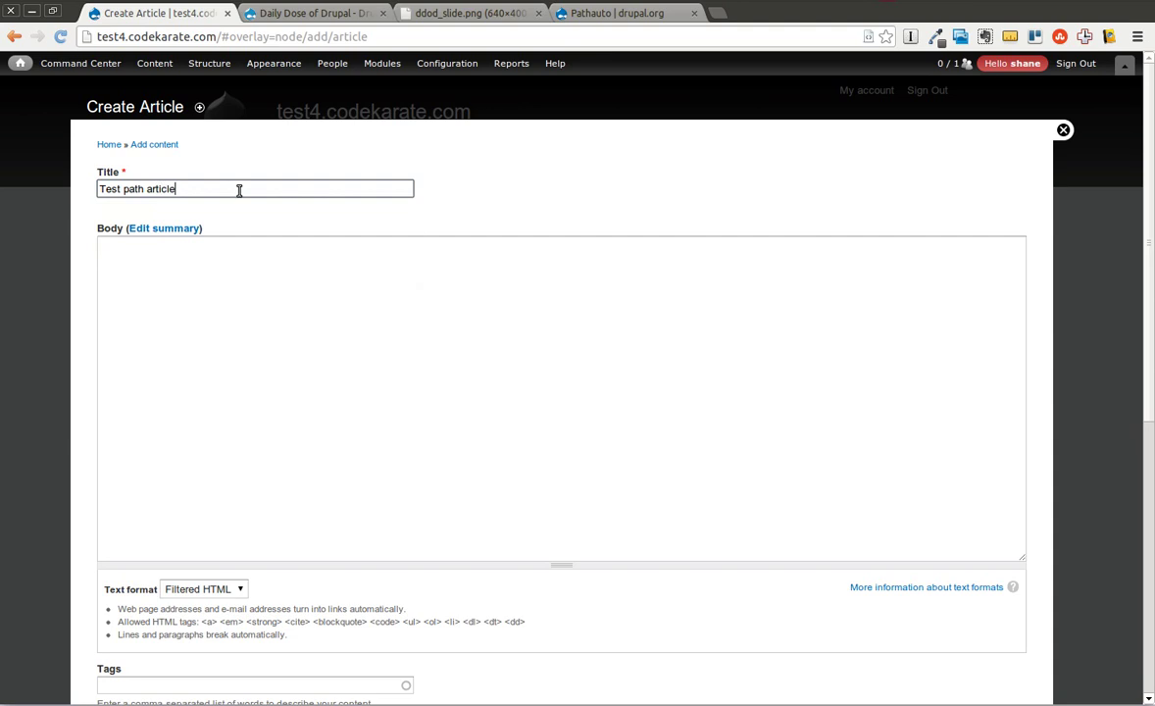
pyautogui.click(289, 324)
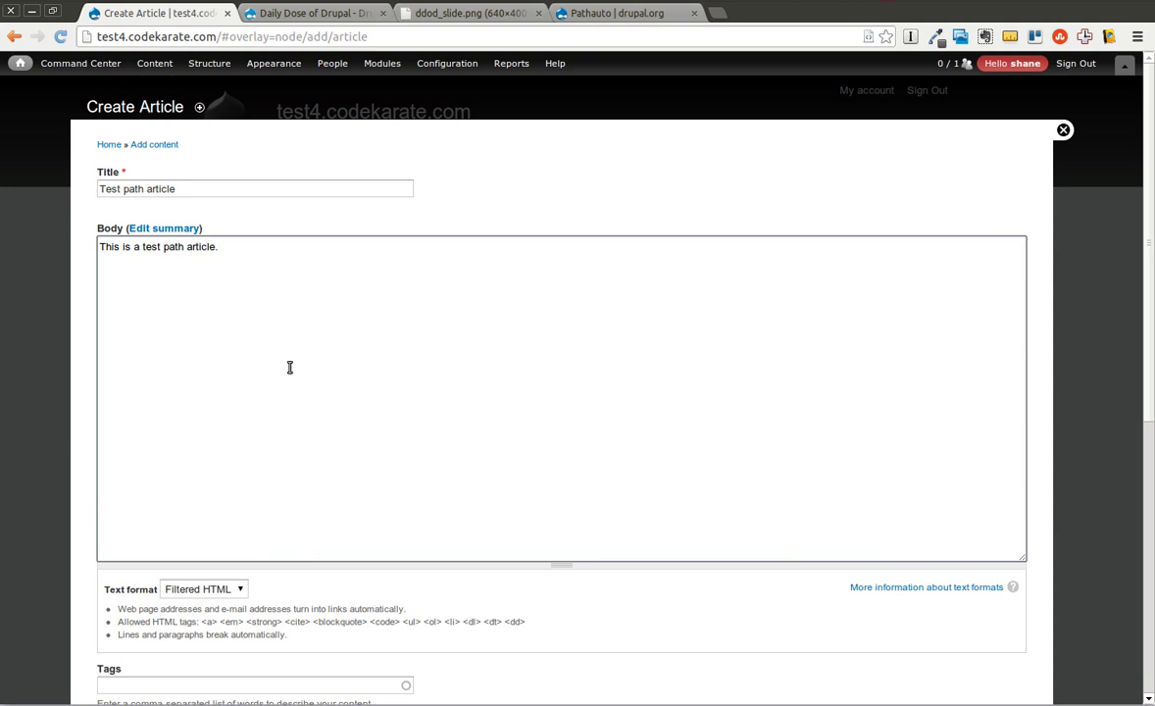
pyautogui.scroll(-5, 289, 368)
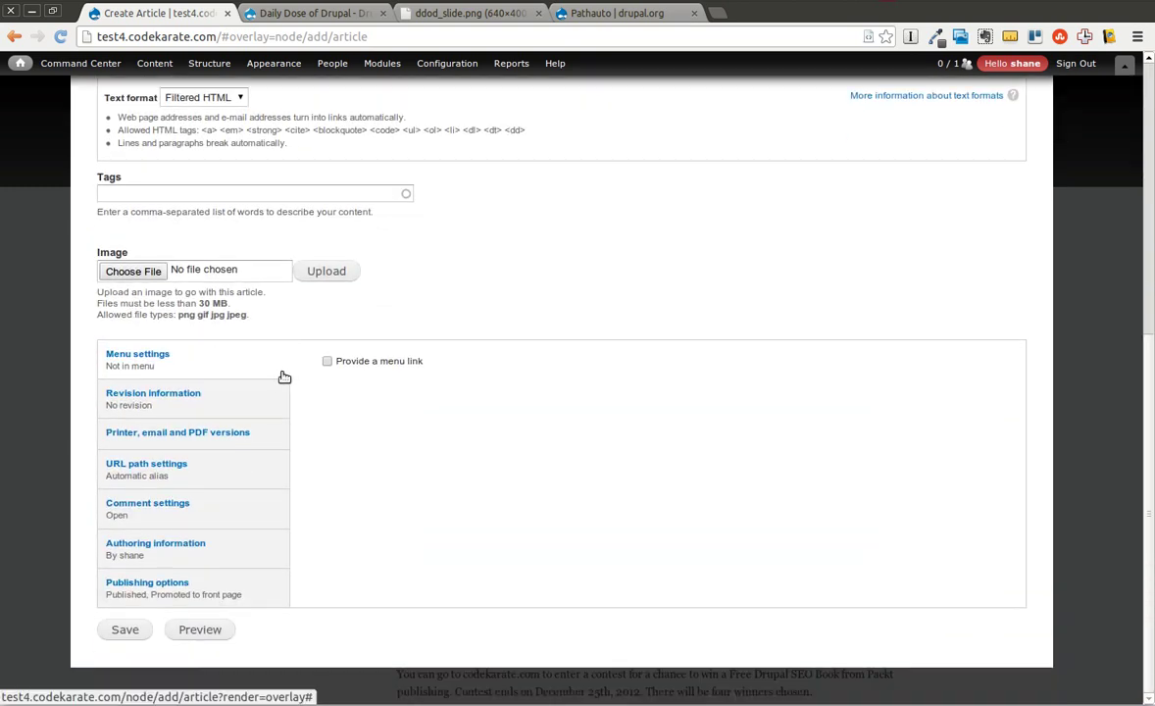
pyautogui.click(131, 634)
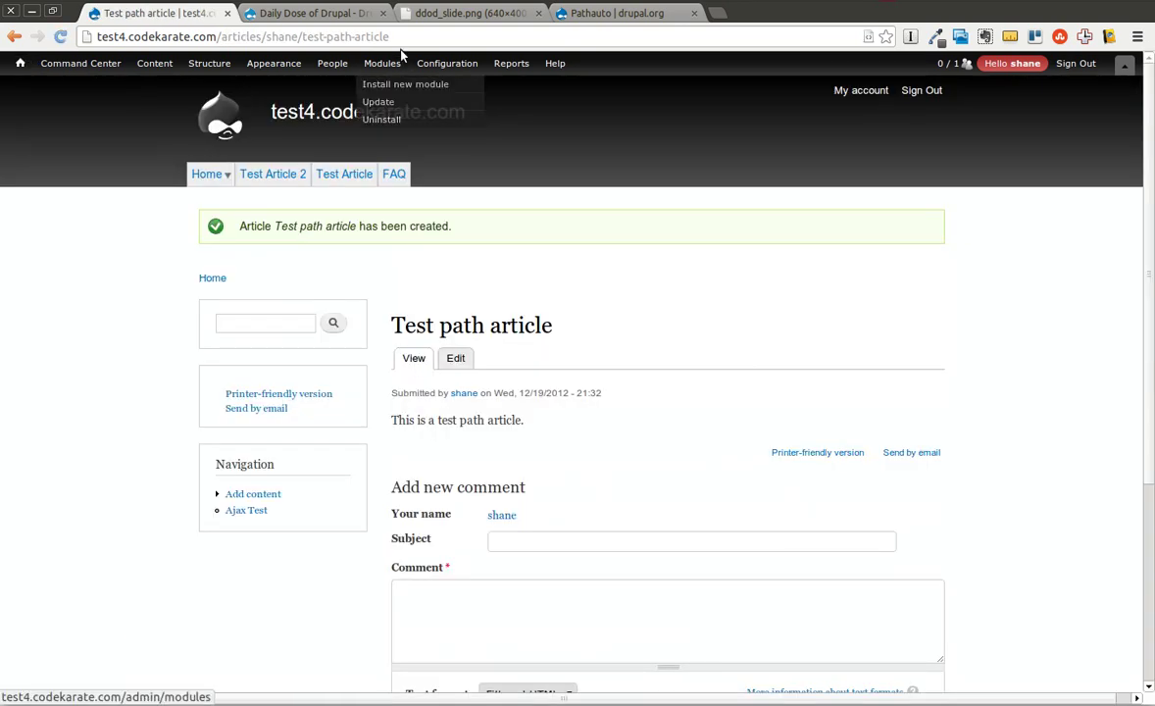
# - Examine the full URL generated for the new article and return to the site's front page
pyautogui.moveTo(393, 36); pyautogui.dragTo(86, 28)
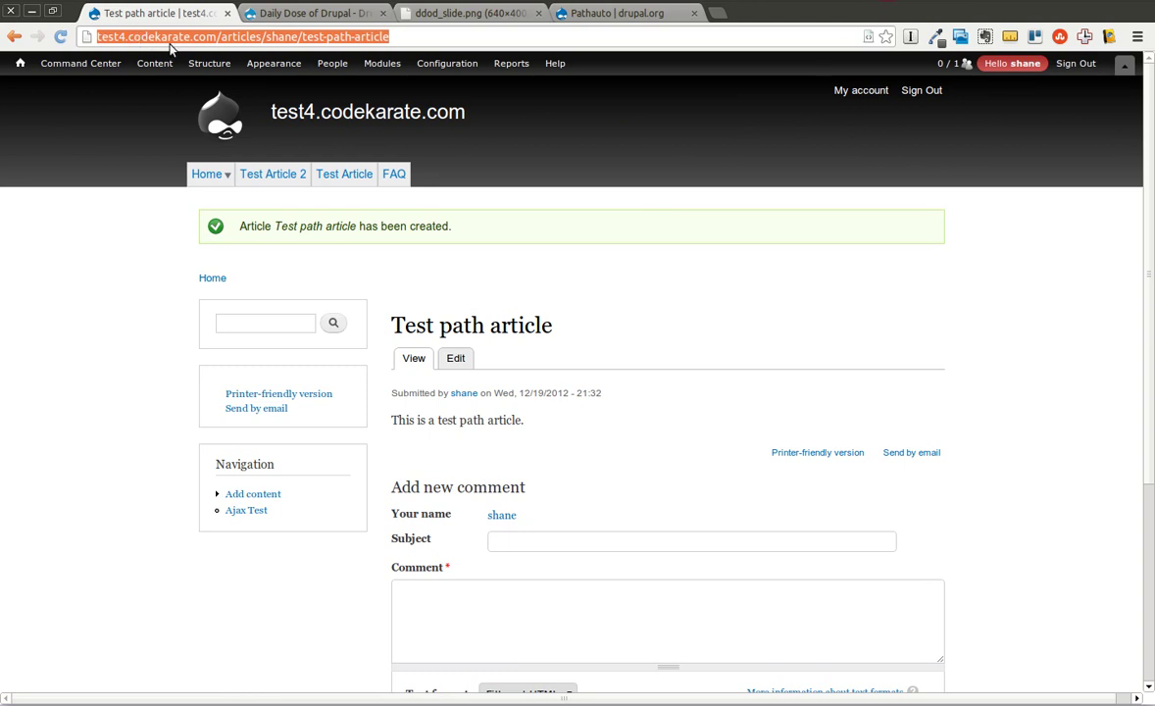
pyautogui.click(72, 332)
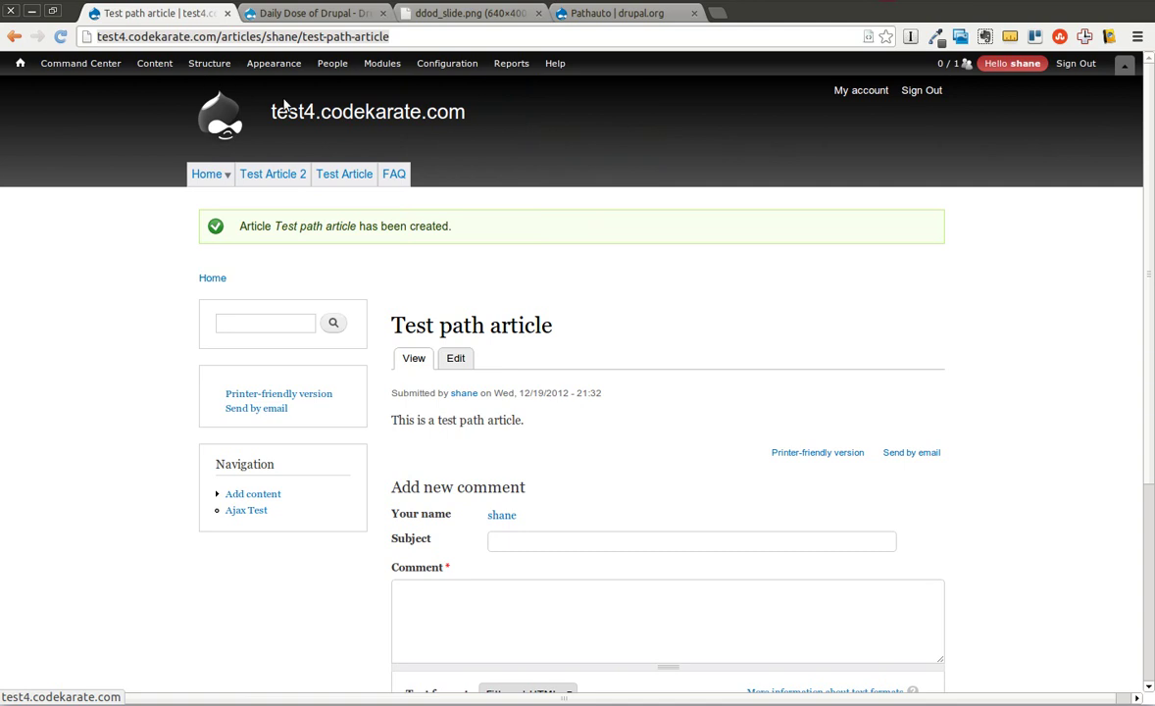
pyautogui.click(330, 112)
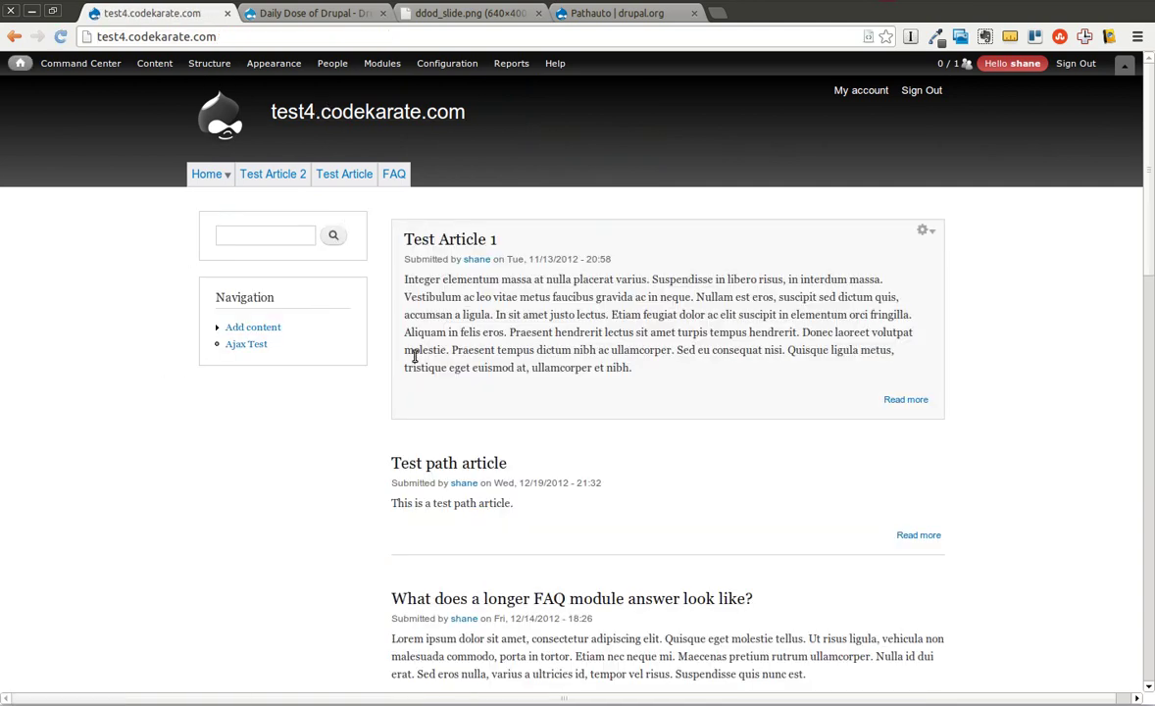
# - Open Test Article 1 for editing and display its URL path settings
pyautogui.click(457, 242)
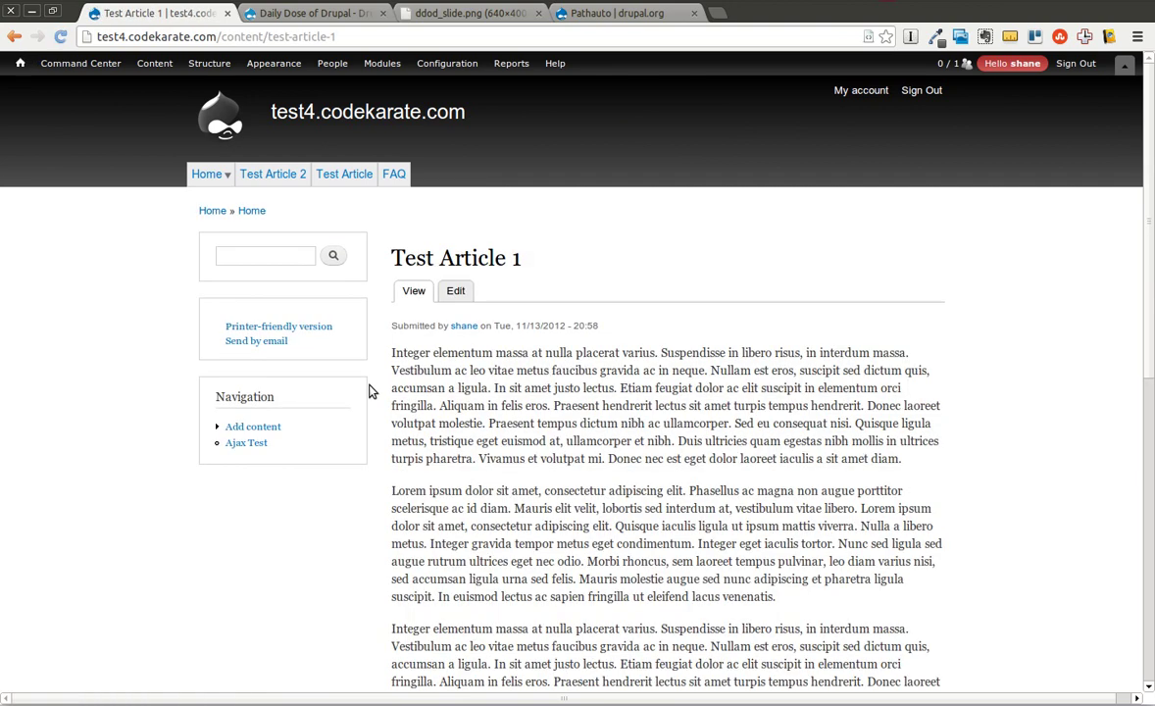
pyautogui.click(459, 292)
pyautogui.scroll(-5, 632, 330)
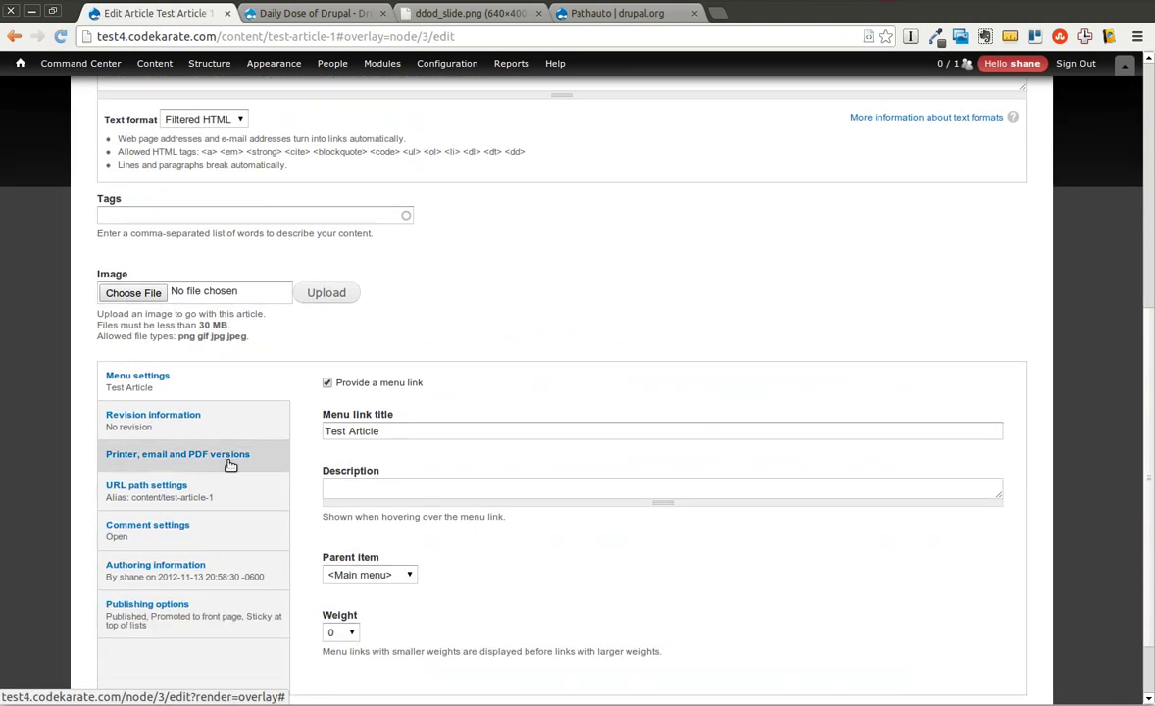
pyautogui.click(157, 492)
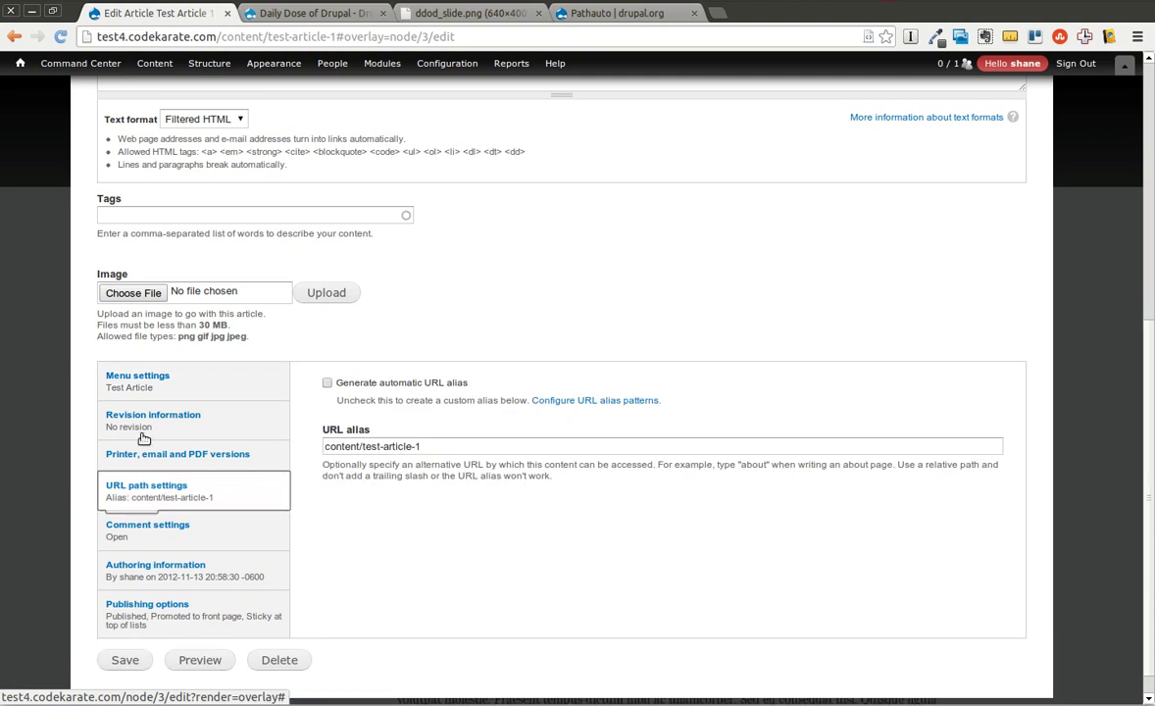
# - Look over the edit form of Test Article 1 and select its entire existing URL alias
pyautogui.scroll(10, 602, 333)
pyautogui.scroll(-5, 602, 333)
pyautogui.scroll(-2, 601, 332)
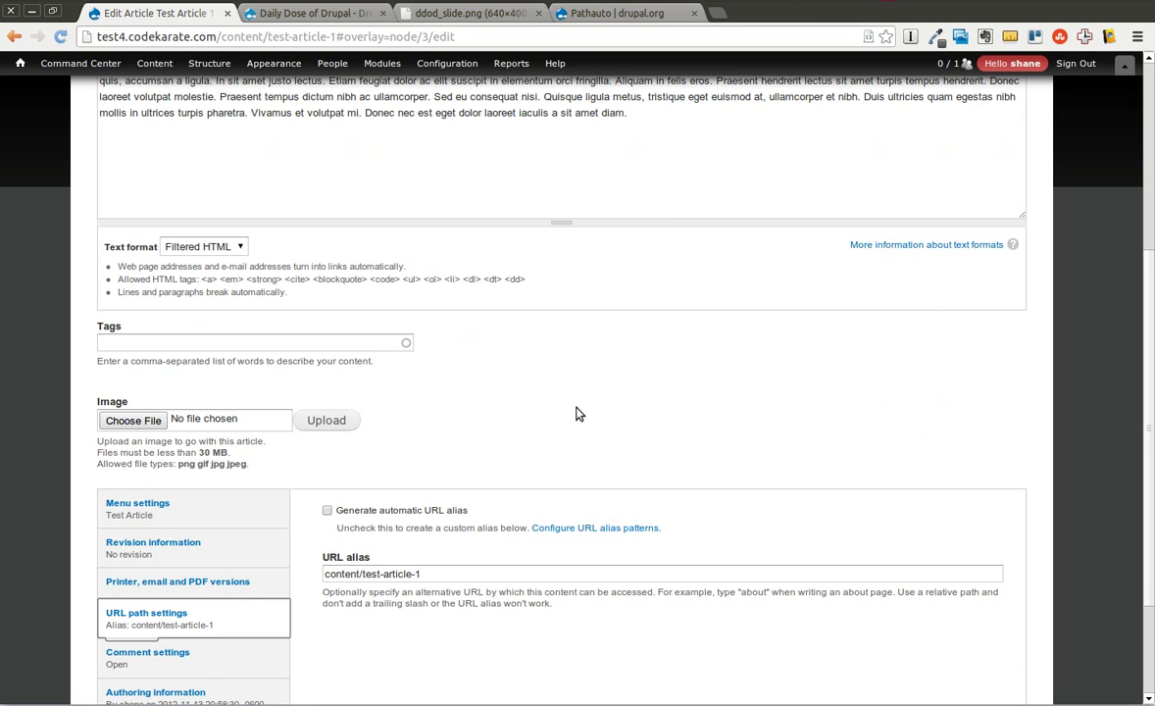
pyautogui.scroll(4, 578, 415)
pyautogui.scroll(-5, 585, 423)
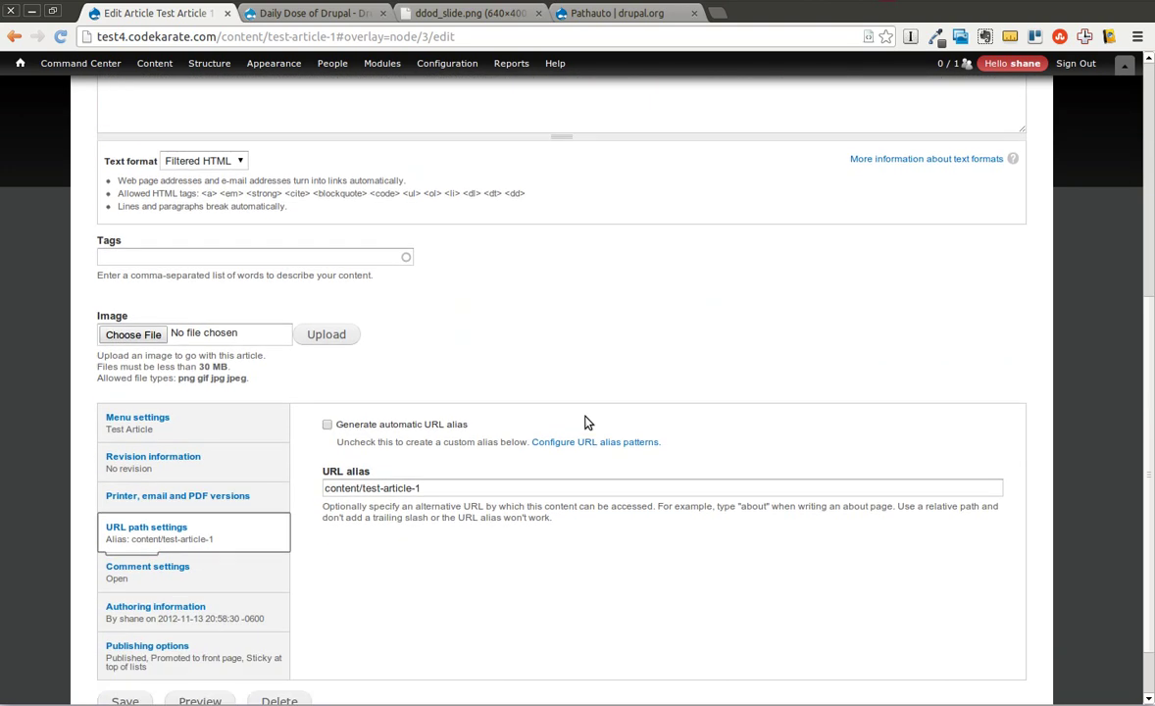
pyautogui.moveTo(439, 488); pyautogui.dragTo(310, 481)
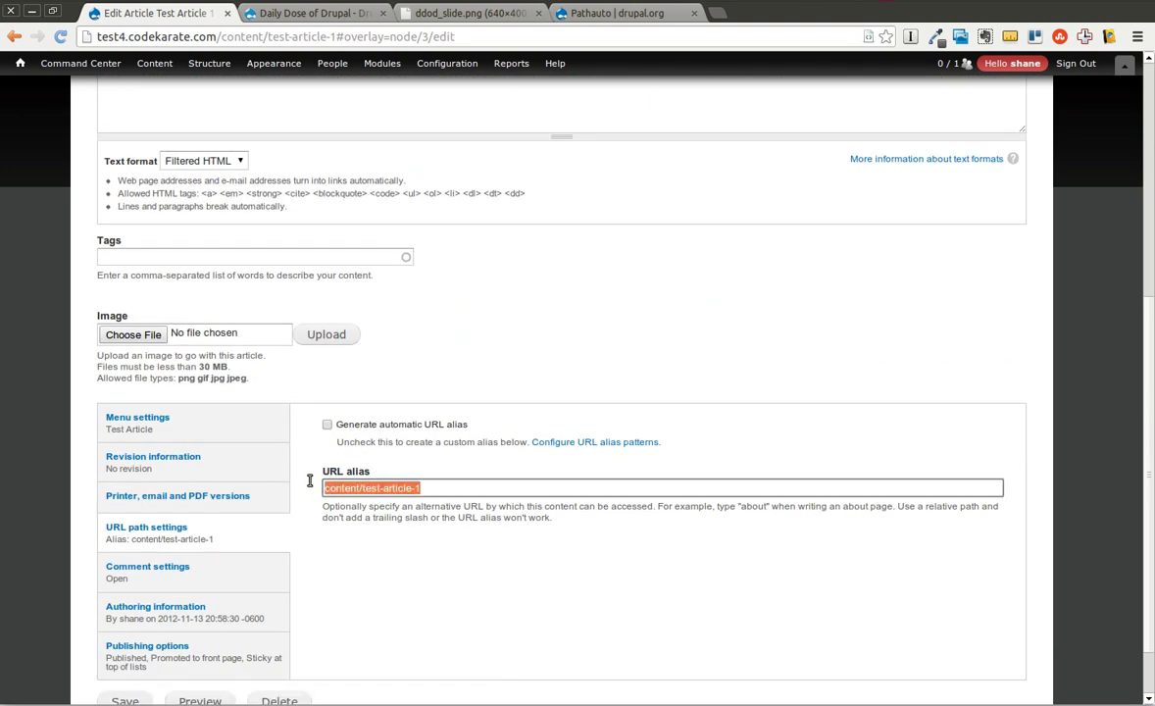
# - Enable automatic URL alias generation for Test Article 1, but leave its edit form without saving
pyautogui.click(324, 432)
pyautogui.click(329, 428)
pyautogui.scroll(-1, 348, 643)
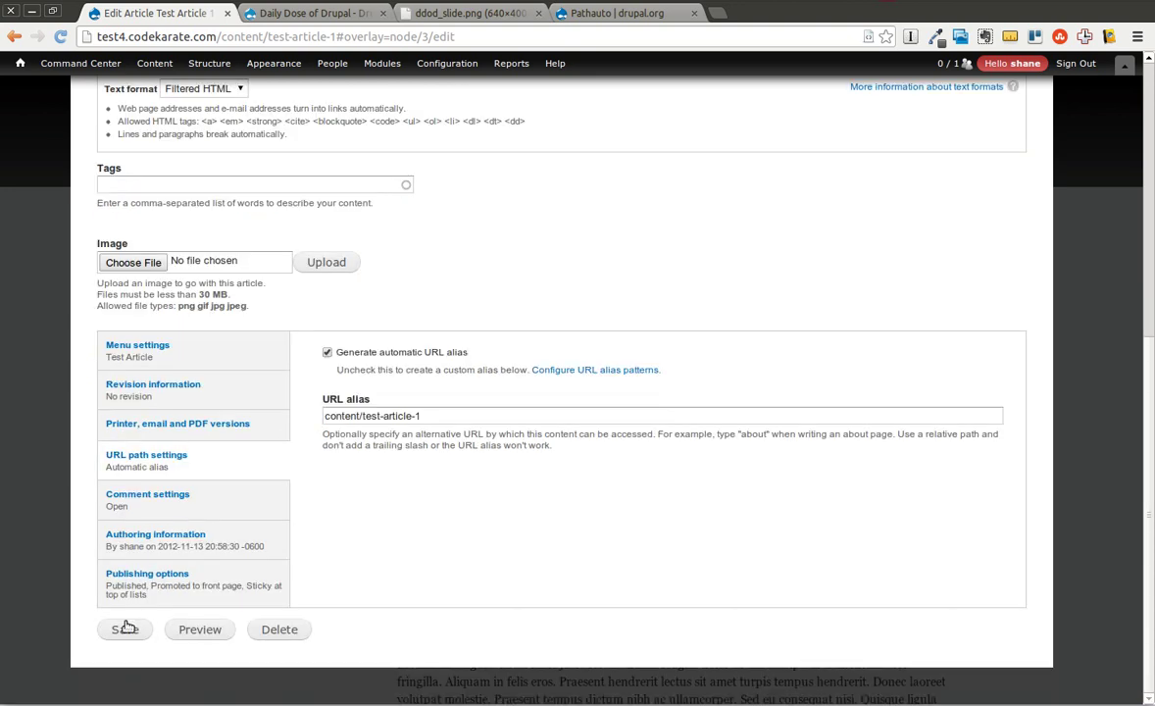
pyautogui.scroll(7, 781, 557)
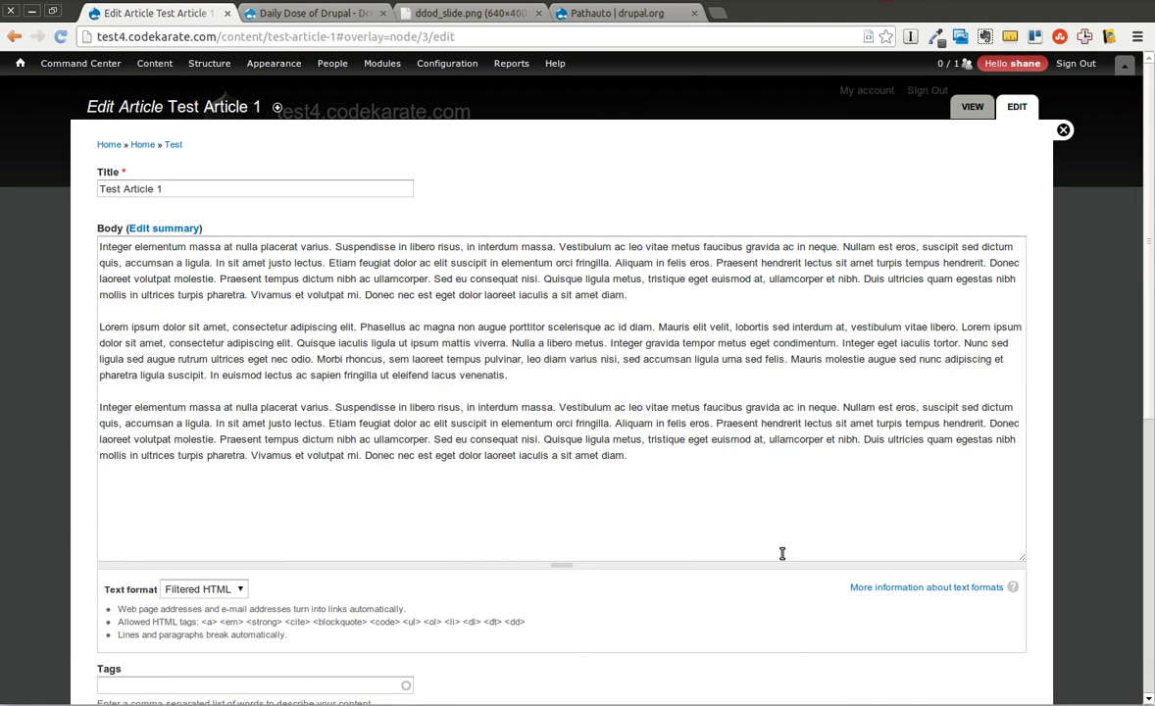
pyautogui.click(1062, 132)
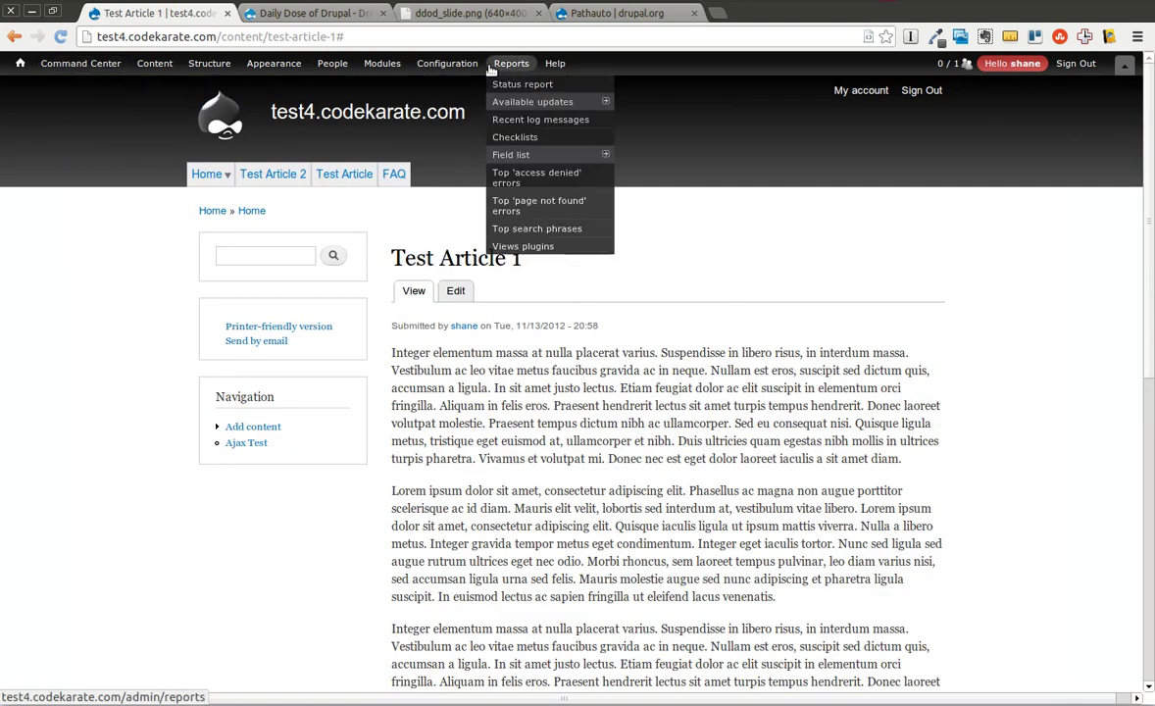
# - Open the Pathauto settings in the URL aliases administration under Search and metadata
pyautogui.moveTo(465, 67)
pyautogui.moveTo(471, 190)
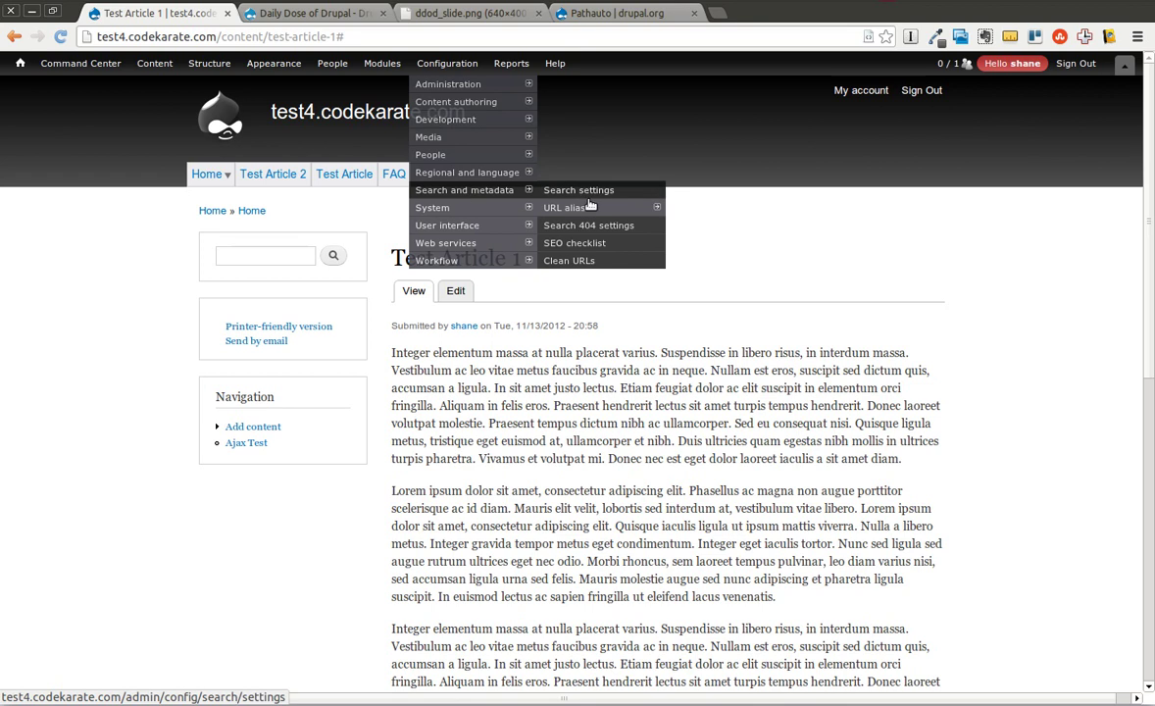
pyautogui.click(617, 212)
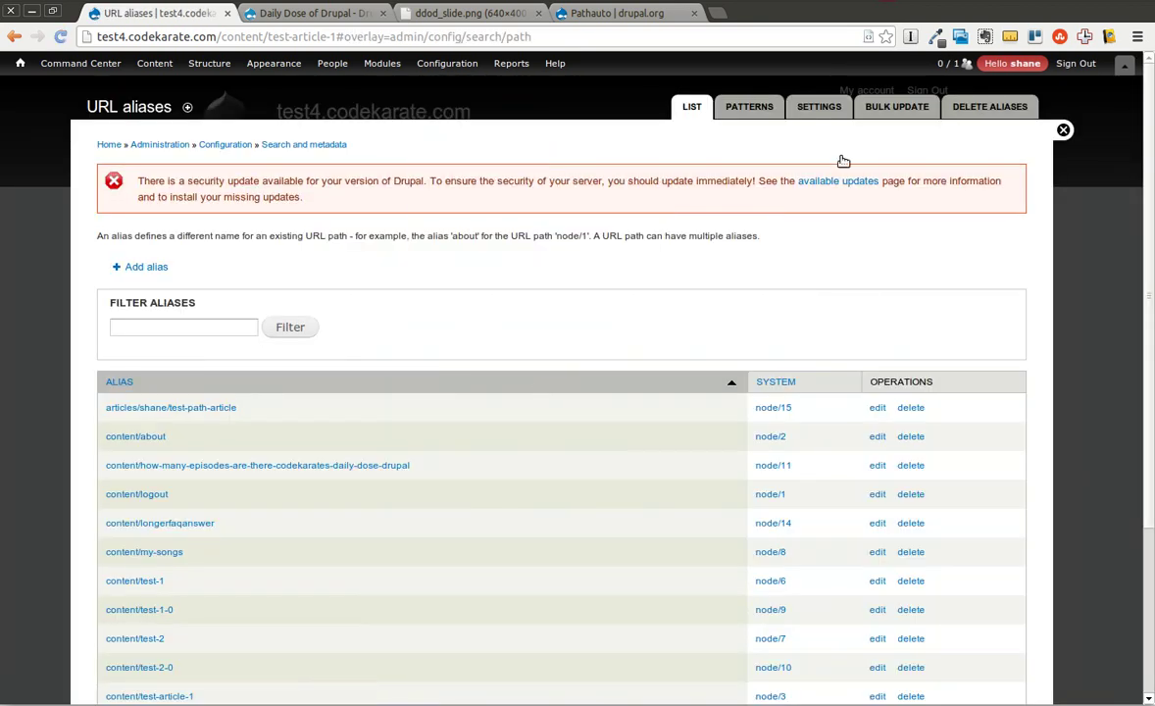
pyautogui.click(833, 108)
# - Examine the alias settings for separator, character case, maximum lengths and update action, and highlight the Strings to Remove list
pyautogui.scroll(-3, 454, 261)
pyautogui.scroll(-3, 454, 261)
pyautogui.scroll(6, 420, 444)
pyautogui.scroll(-3, 420, 444)
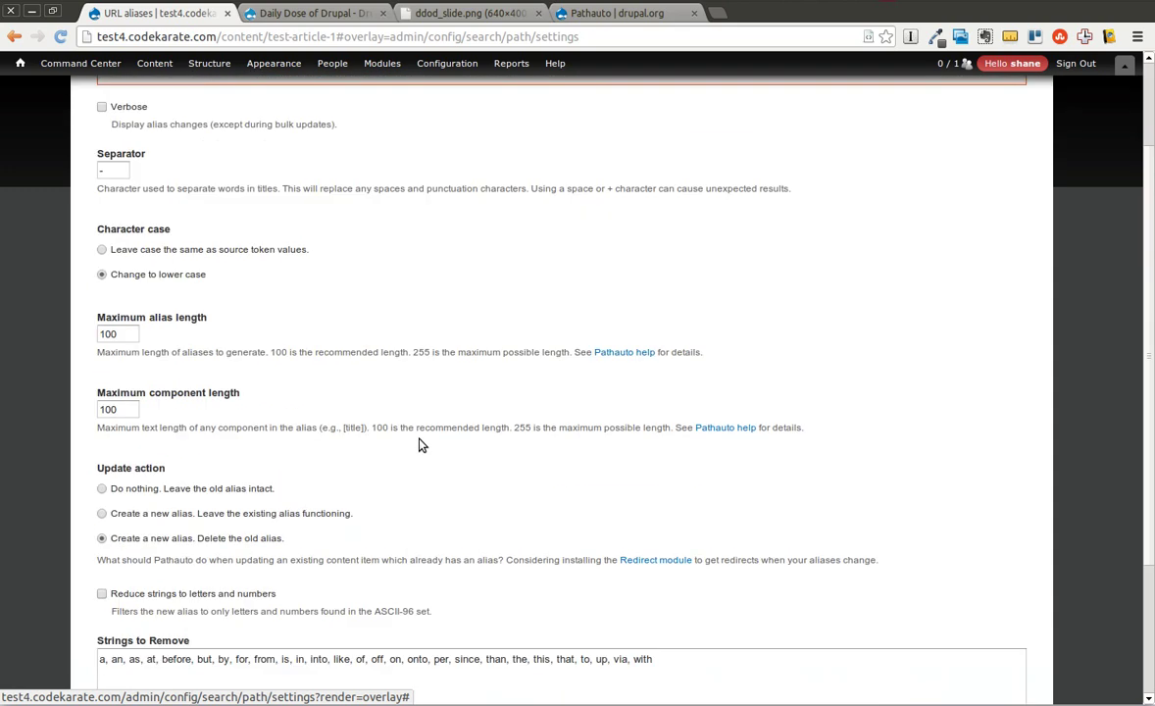
pyautogui.scroll(-4, 218, 247)
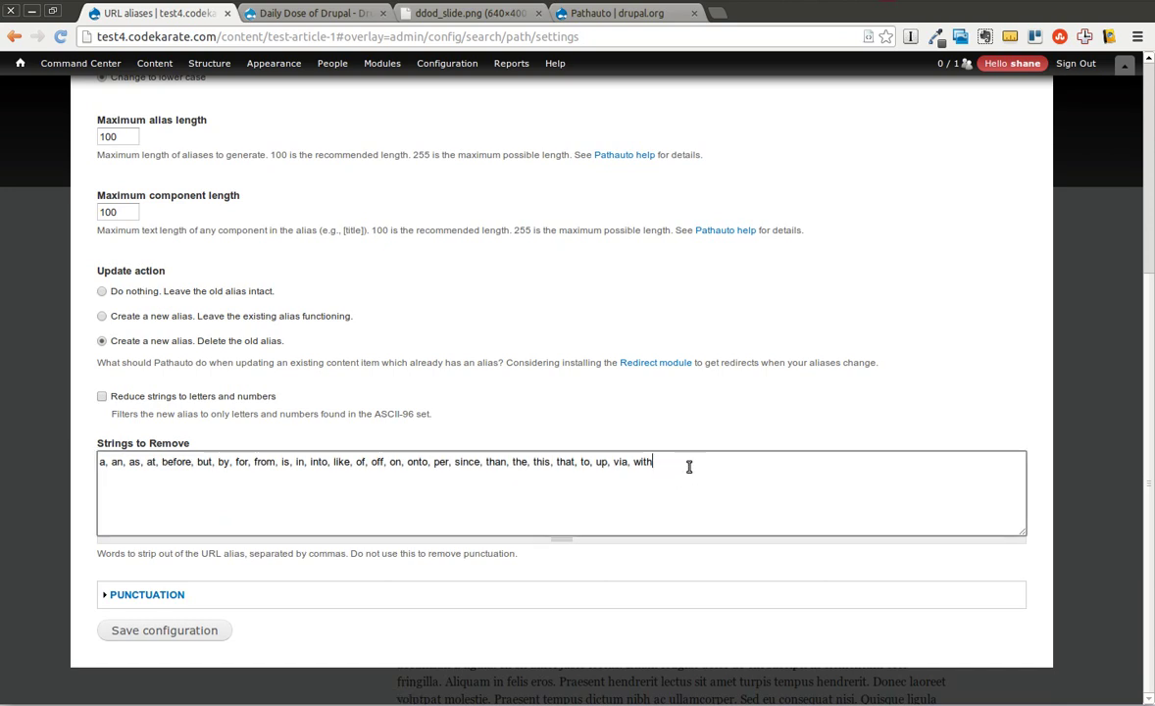
pyautogui.moveTo(677, 469); pyautogui.dragTo(75, 466)
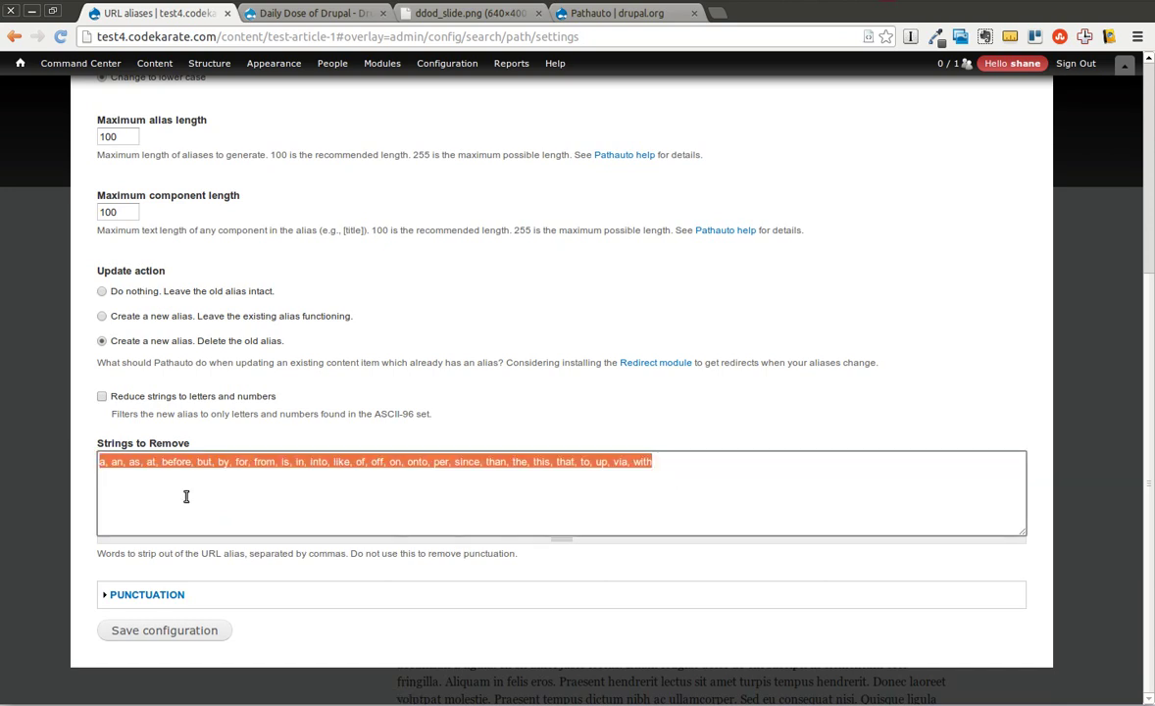
pyautogui.click(186, 497)
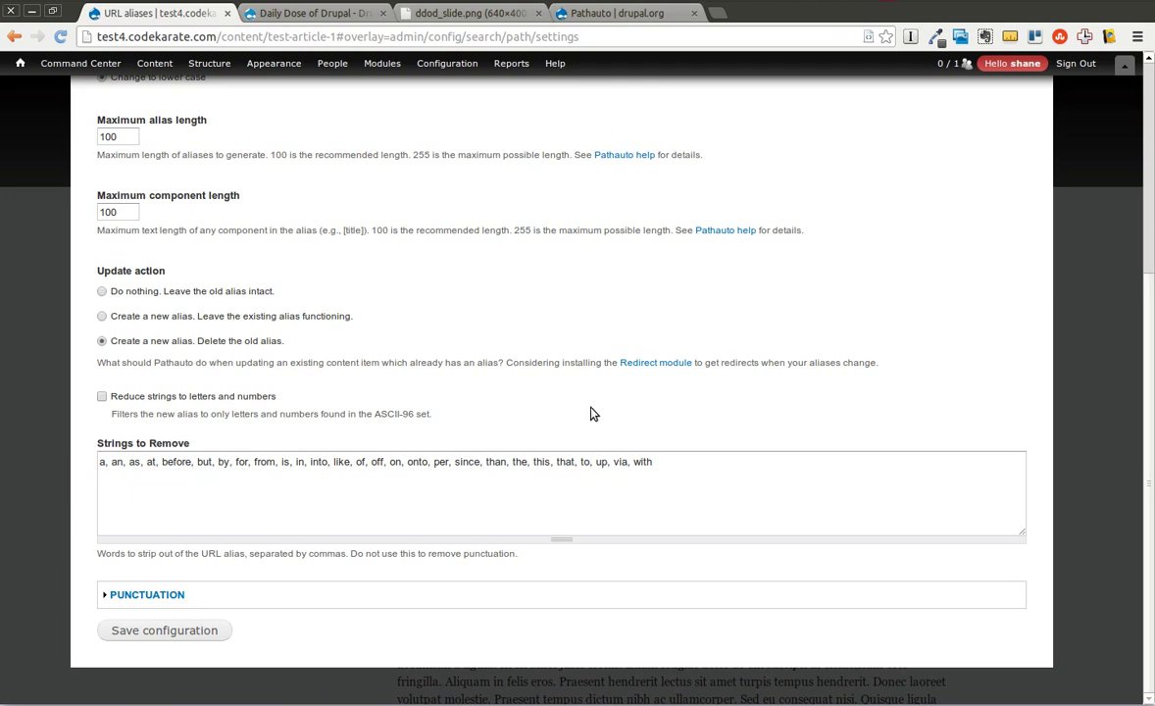
pyautogui.moveTo(677, 461); pyautogui.dragTo(128, 462)
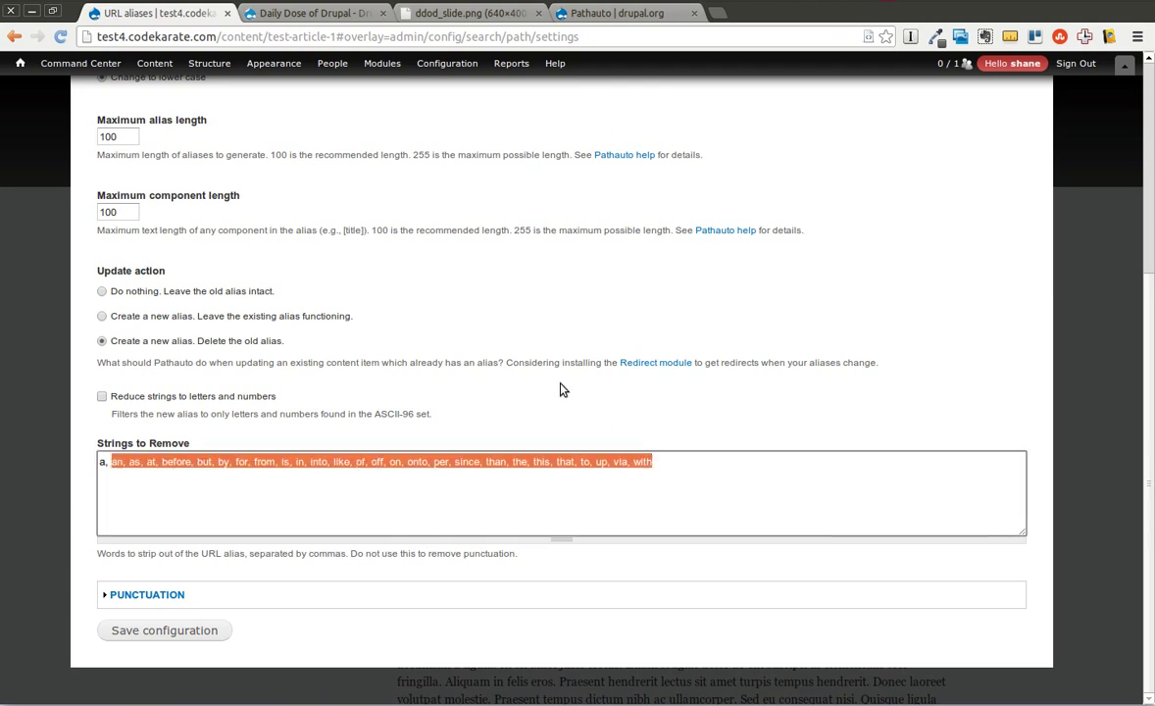
pyautogui.scroll(4, 567, 388)
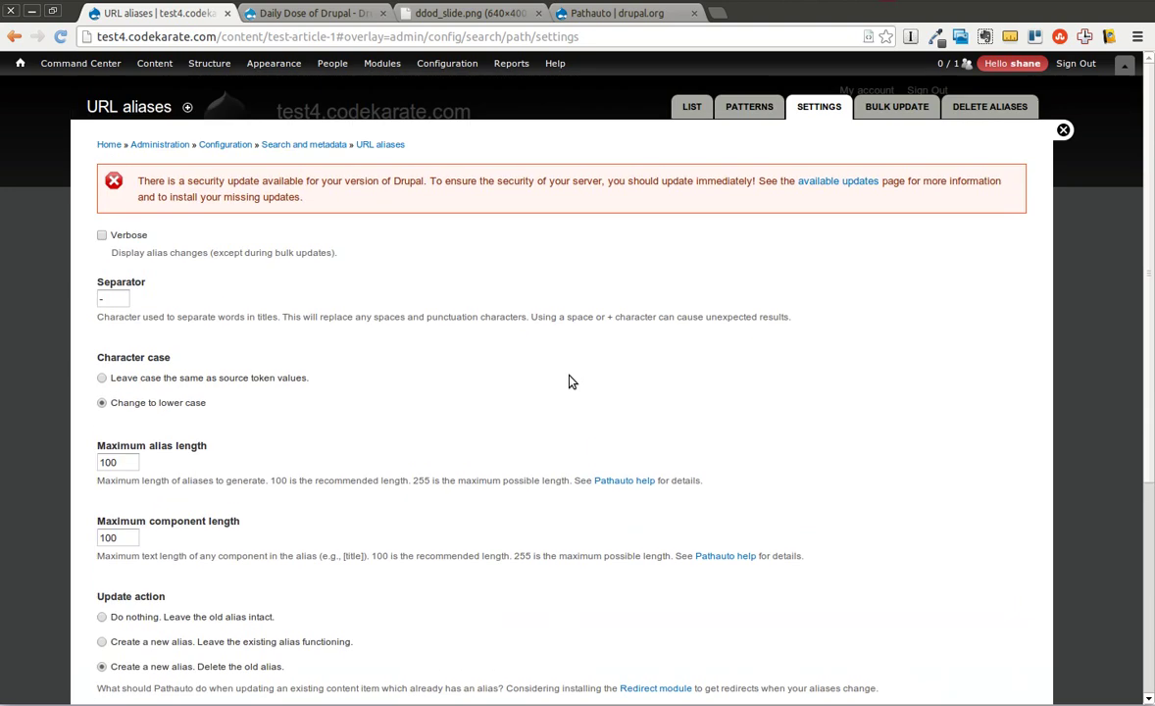
# - Delete the URL aliases for all Content, leaving the other alias types unselected
pyautogui.click(893, 106)
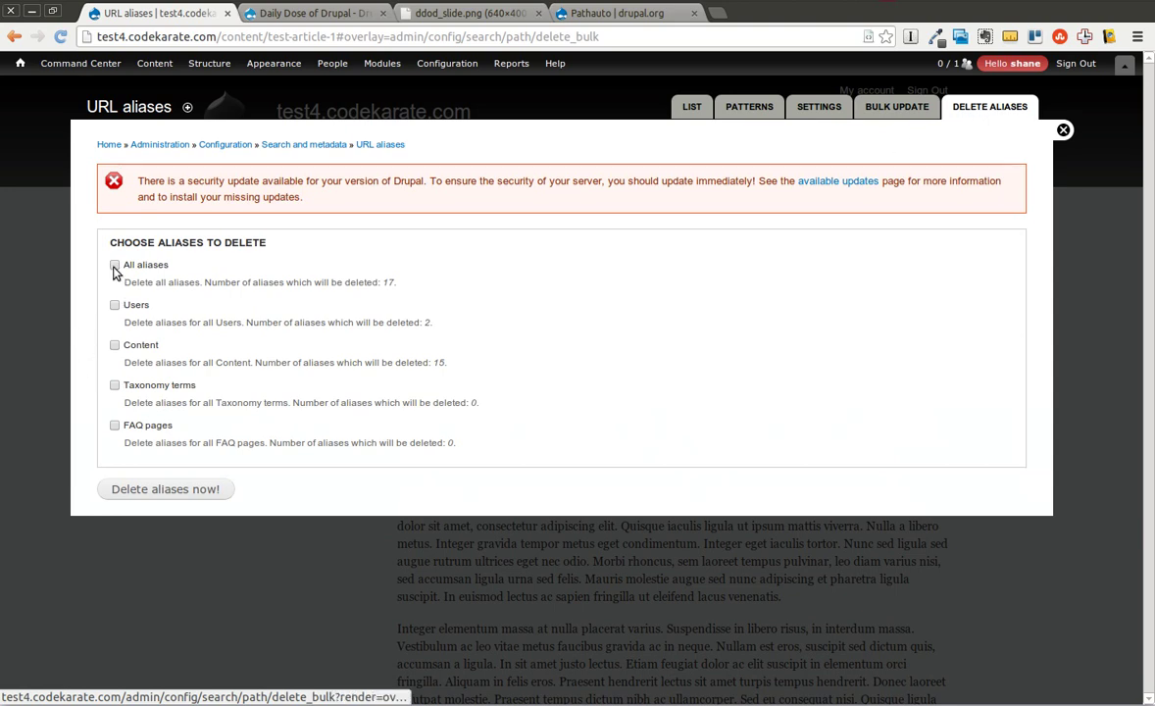
pyautogui.click(115, 345)
pyautogui.click(216, 491)
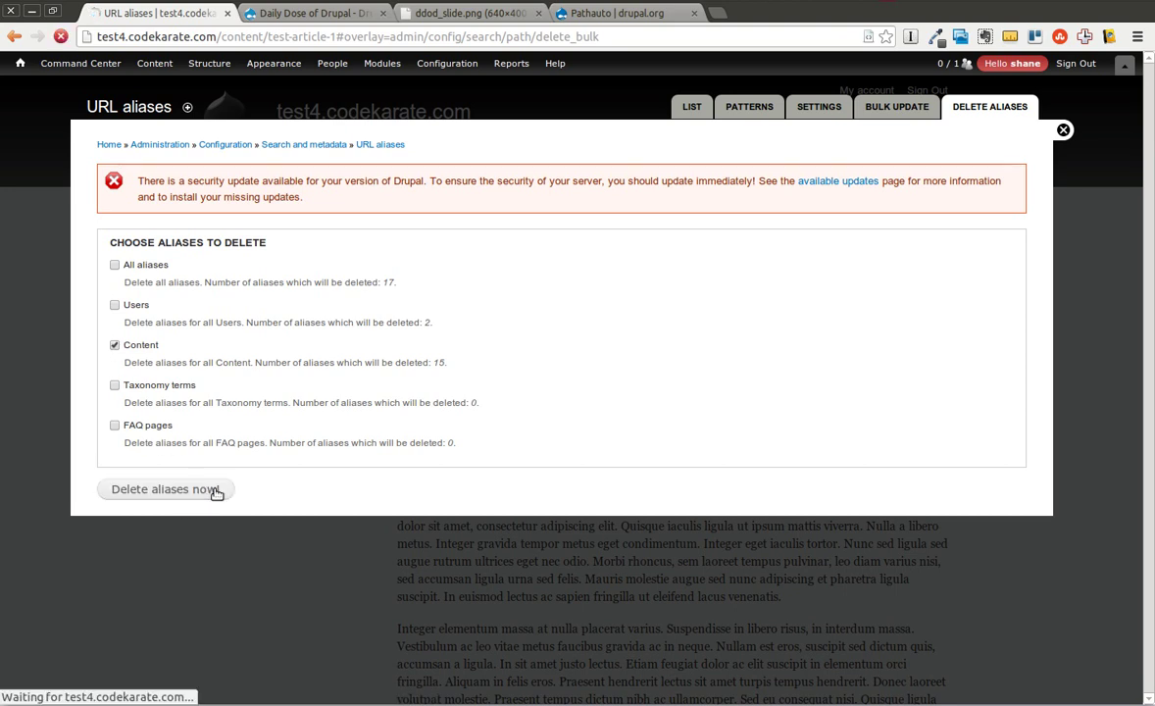
# - Bulk generate URL aliases for un-aliased content paths and check the old content/test-article-1 address
pyautogui.click(896, 106)
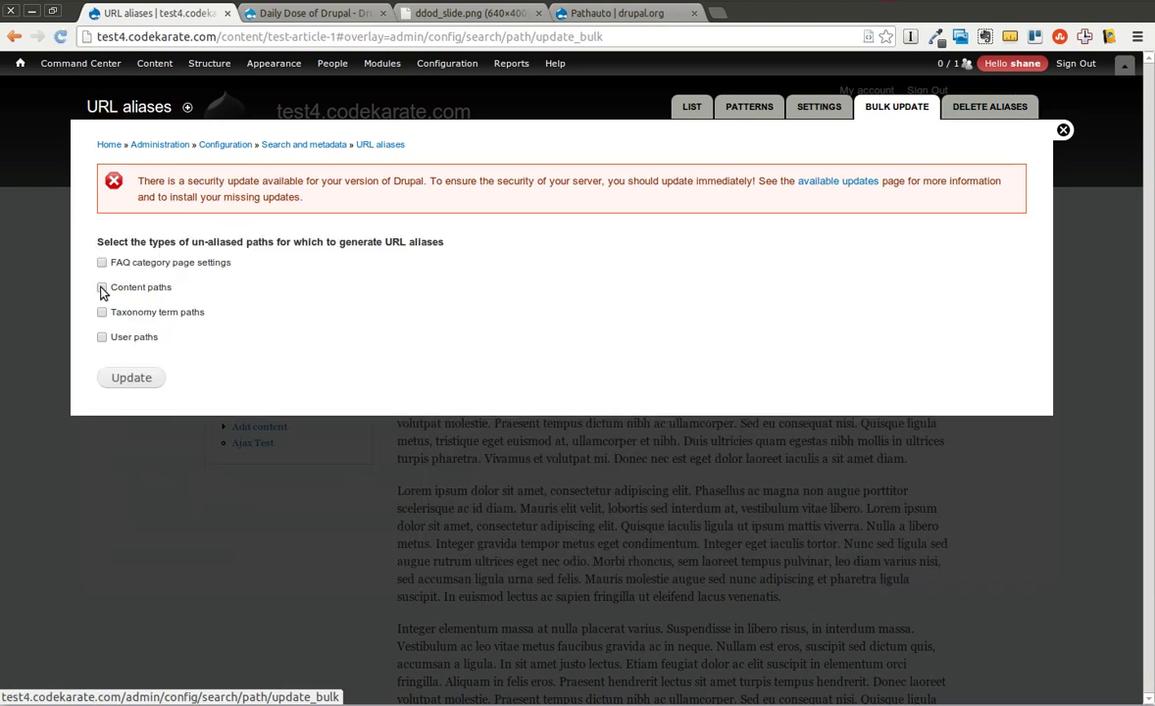
pyautogui.click(102, 287)
pyautogui.click(136, 381)
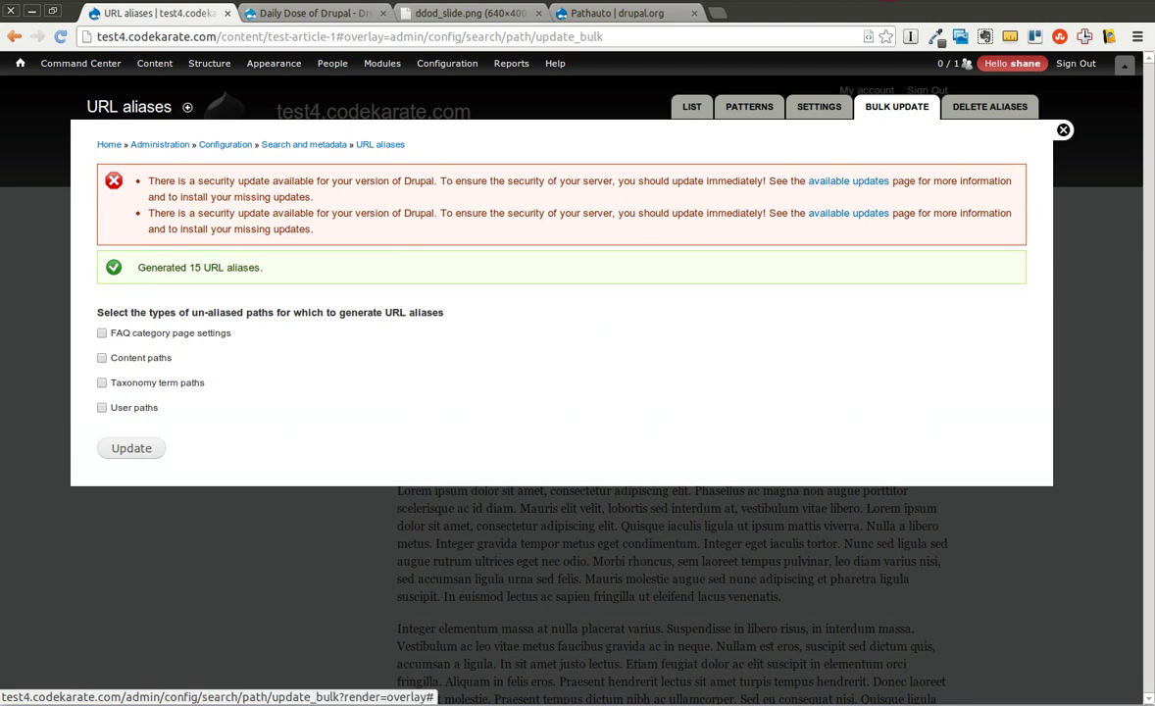
pyautogui.click(1066, 130)
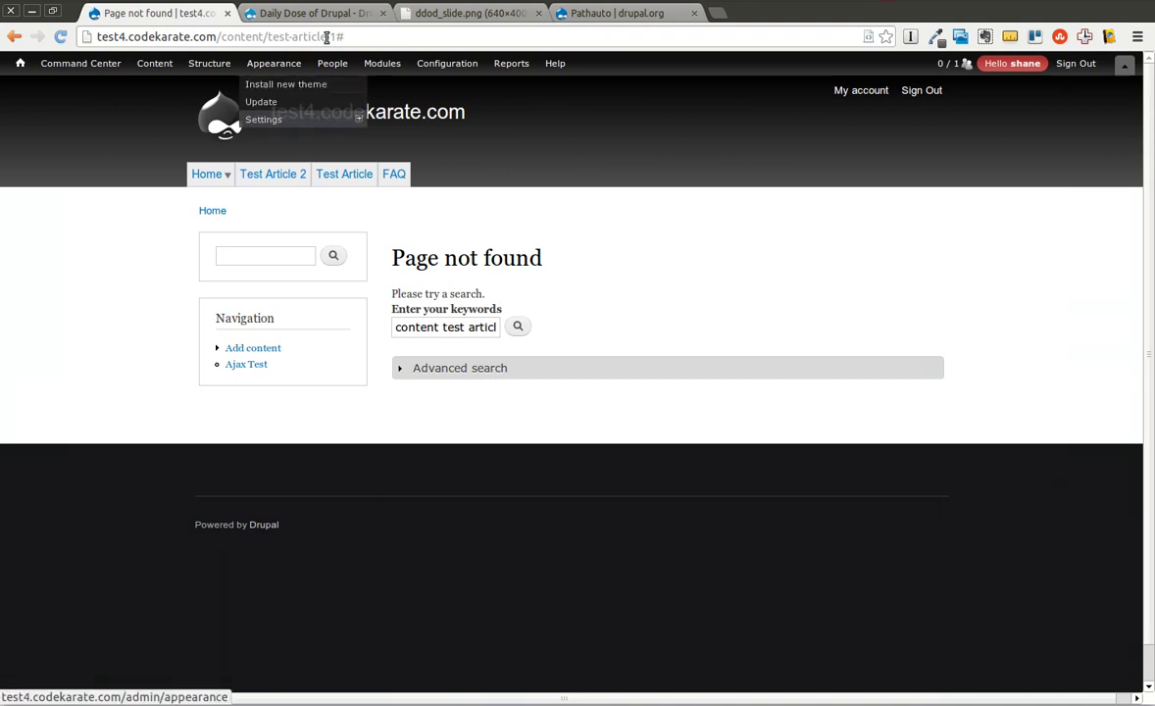
pyautogui.click(369, 36)
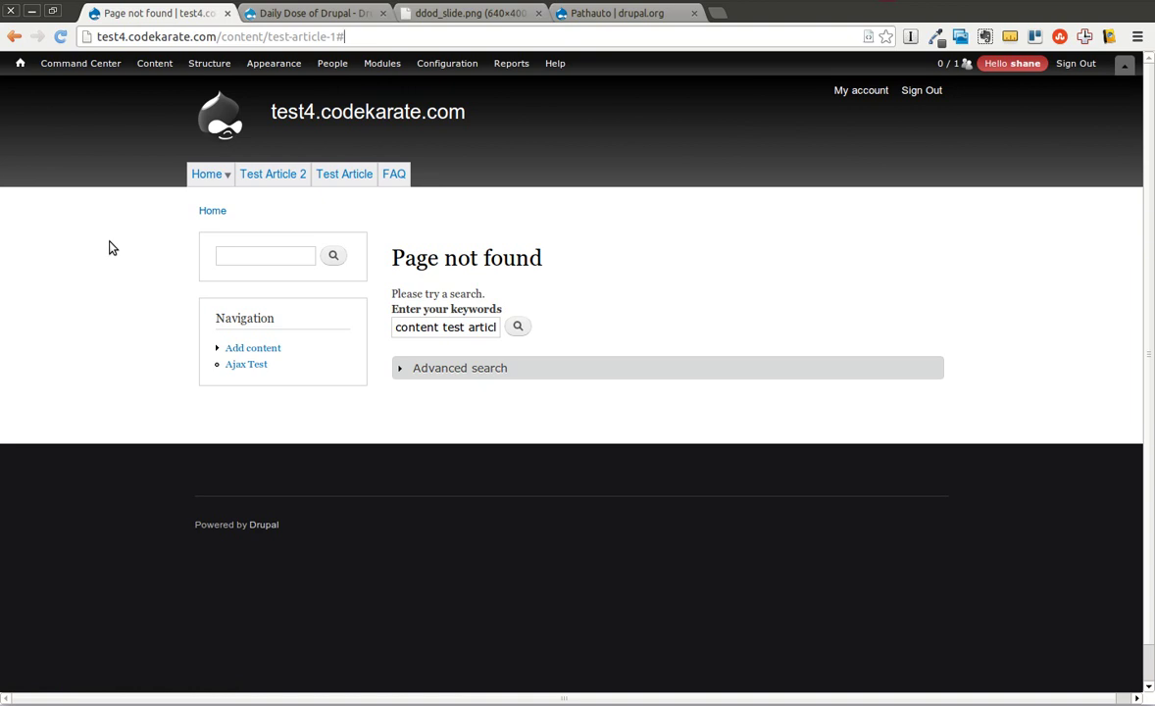
# - Review the recommended modules, such as Redirect, on the Pathauto project page at drupal.org
pyautogui.click(608, 12)
pyautogui.scroll(2, 544, 236)
pyautogui.moveTo(225, 134); pyautogui.dragTo(517, 299)
pyautogui.click(517, 300)
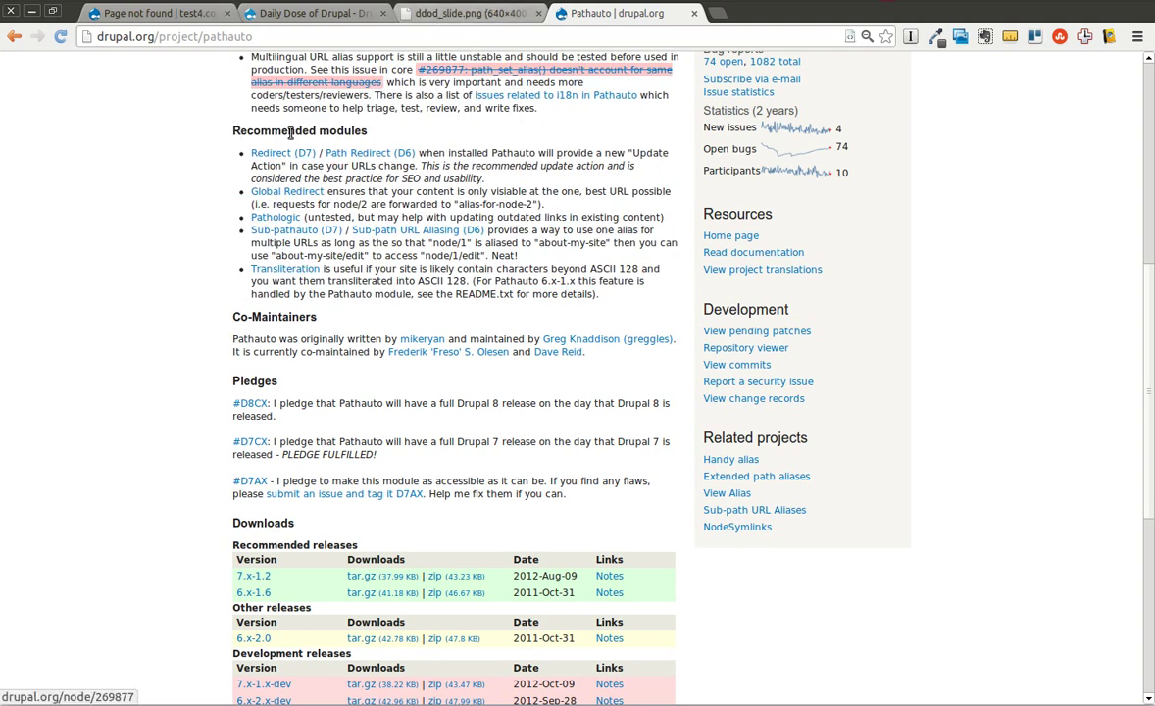
# - Return to the test site's front page and look over the listed articles and their link paths
pyautogui.click(316, 12)
pyautogui.click(161, 12)
pyautogui.click(283, 111)
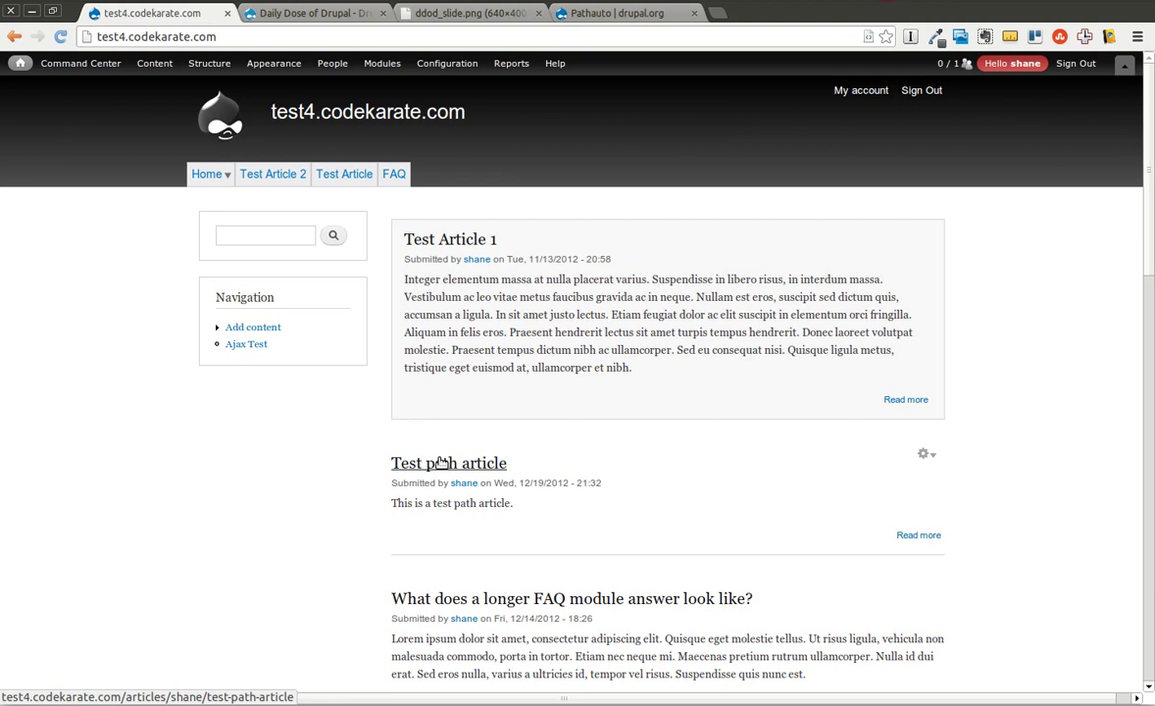
pyautogui.scroll(-3, 356, 455)
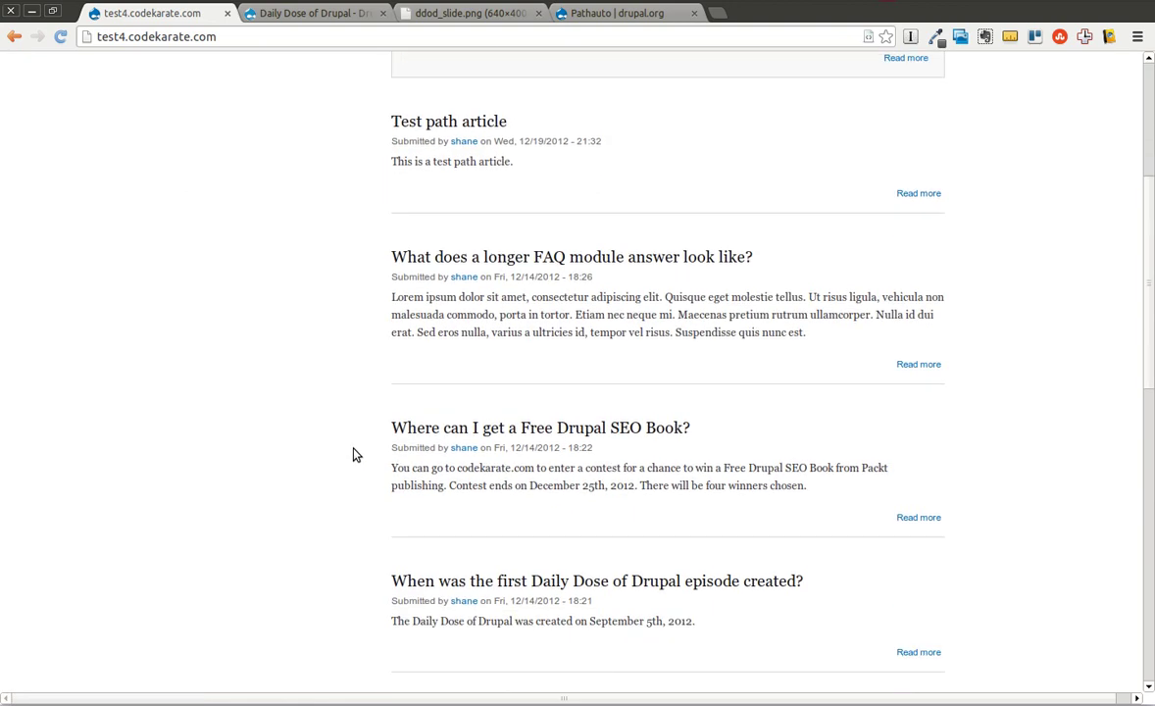
pyautogui.scroll(3, 216, 274)
pyautogui.scroll(1, 217, 275)
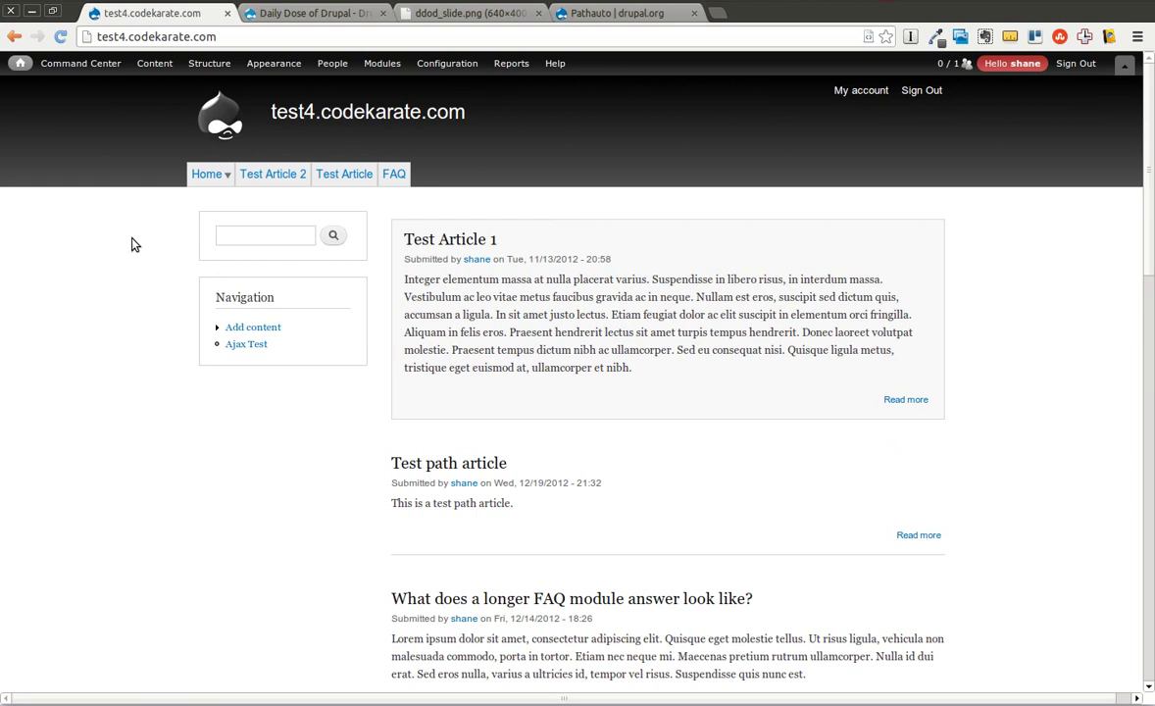
pyautogui.click(265, 234)
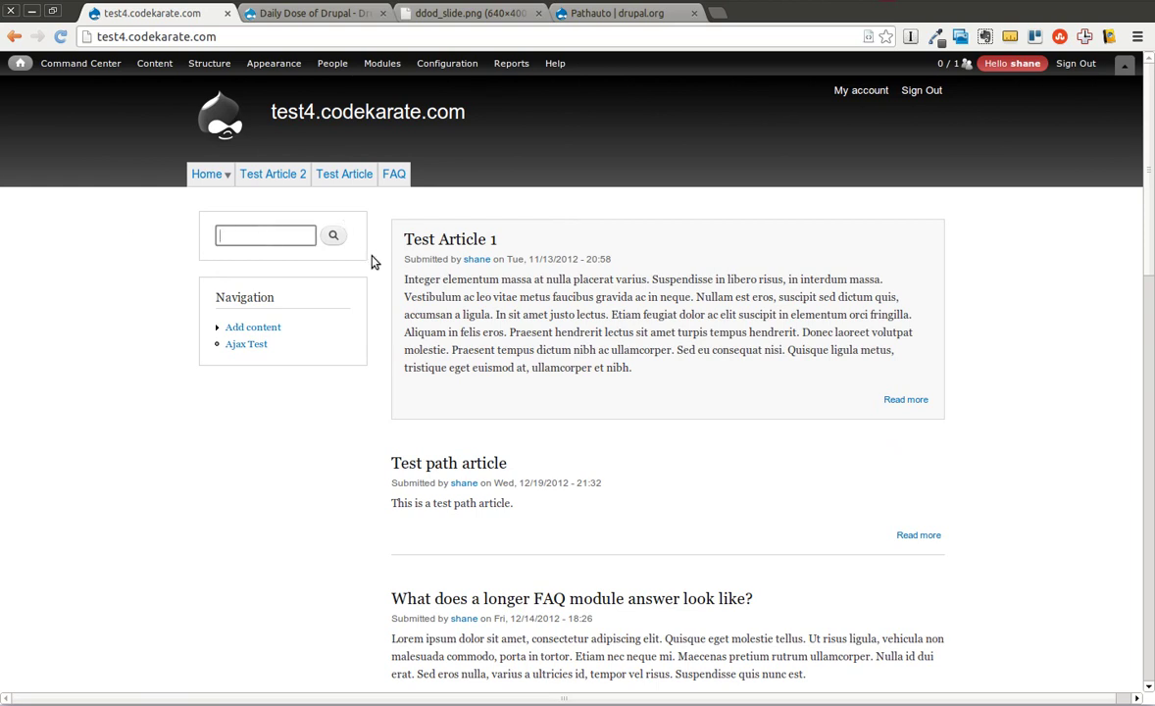